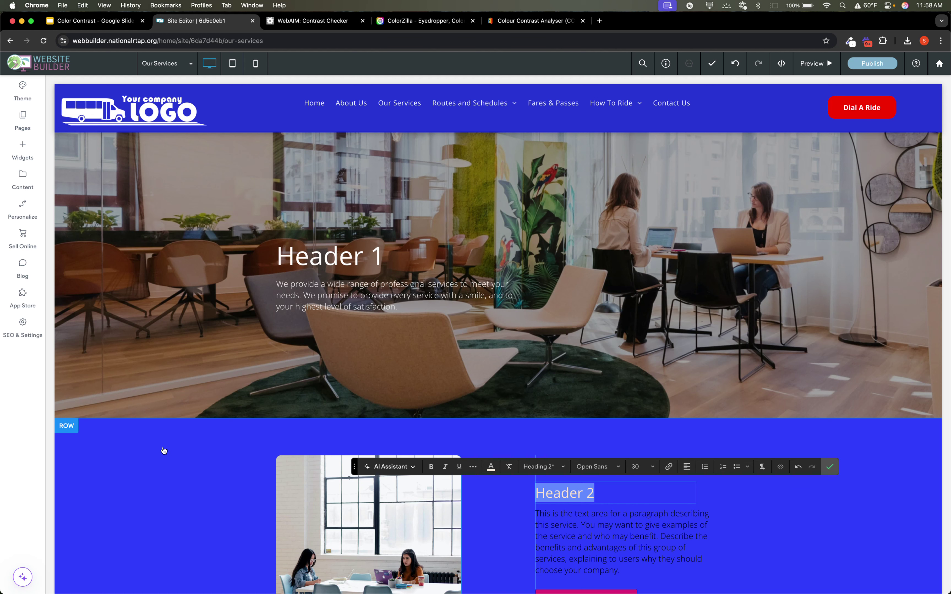
Step: Look over the WebAIM Contrast Checker, ColorZilla and Colour Contrast Analyser websites
left_click(326, 23)
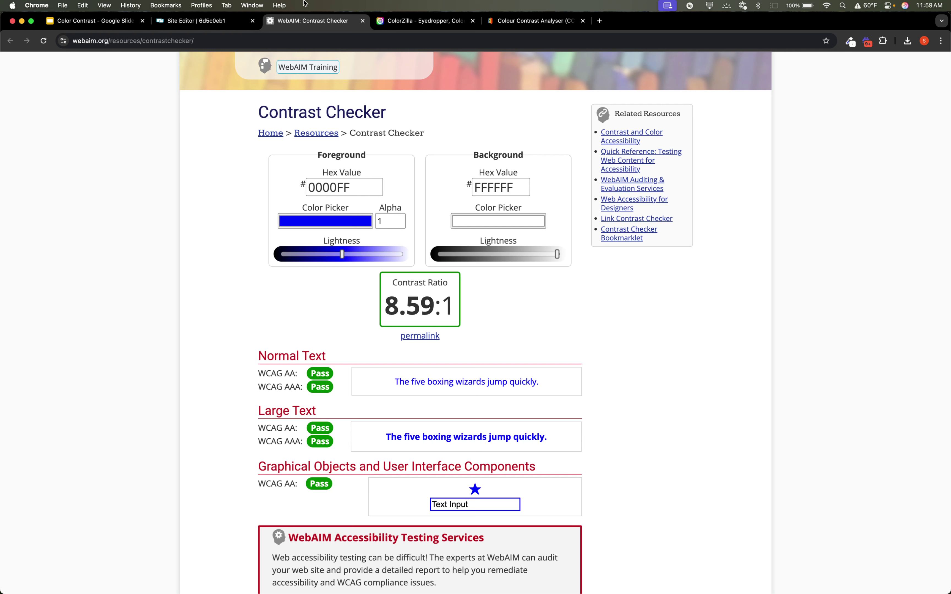
left_click(404, 24)
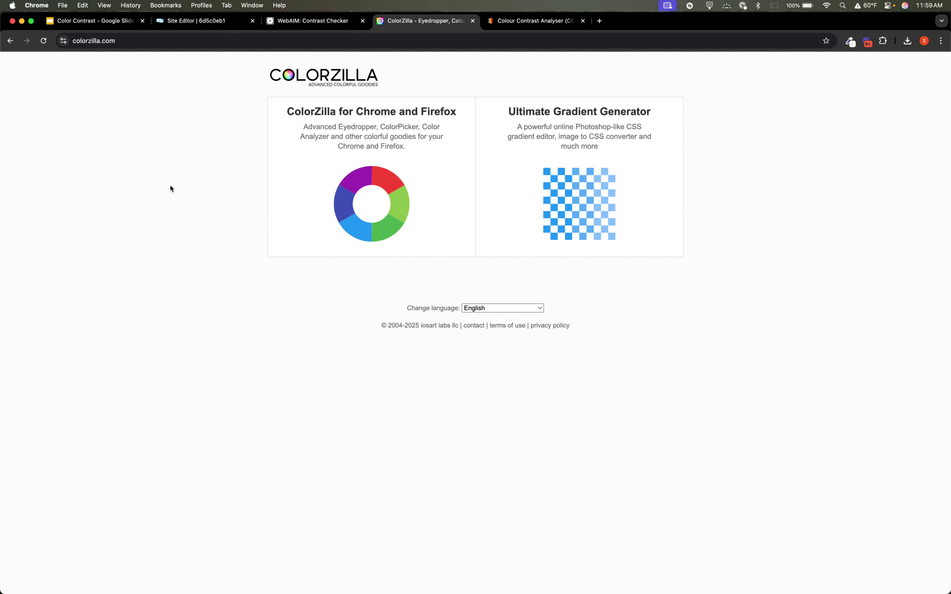
left_click(521, 24)
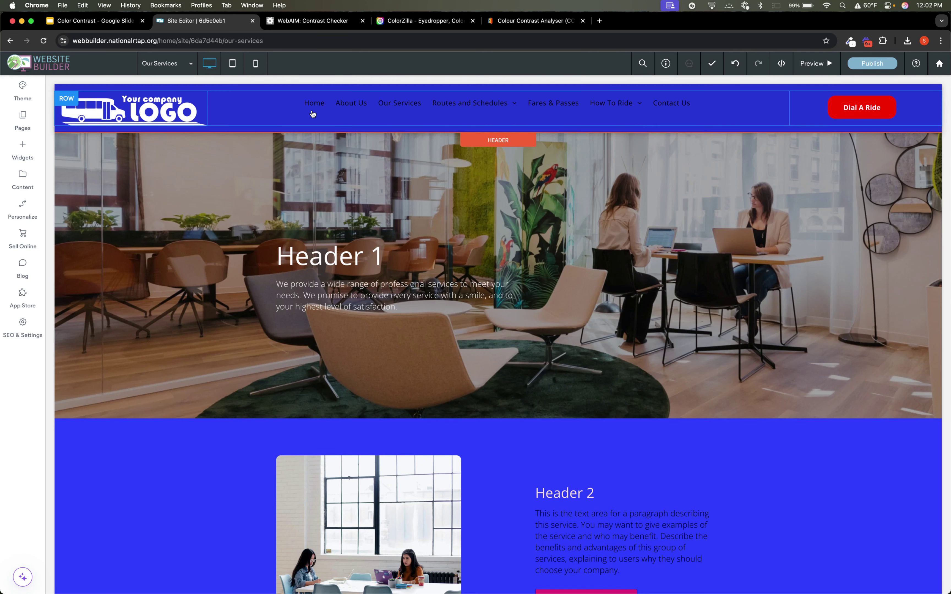
Step: Open the site header's design settings and copy the hex value of its background color
mouse_move(431, 110)
left_click(489, 141)
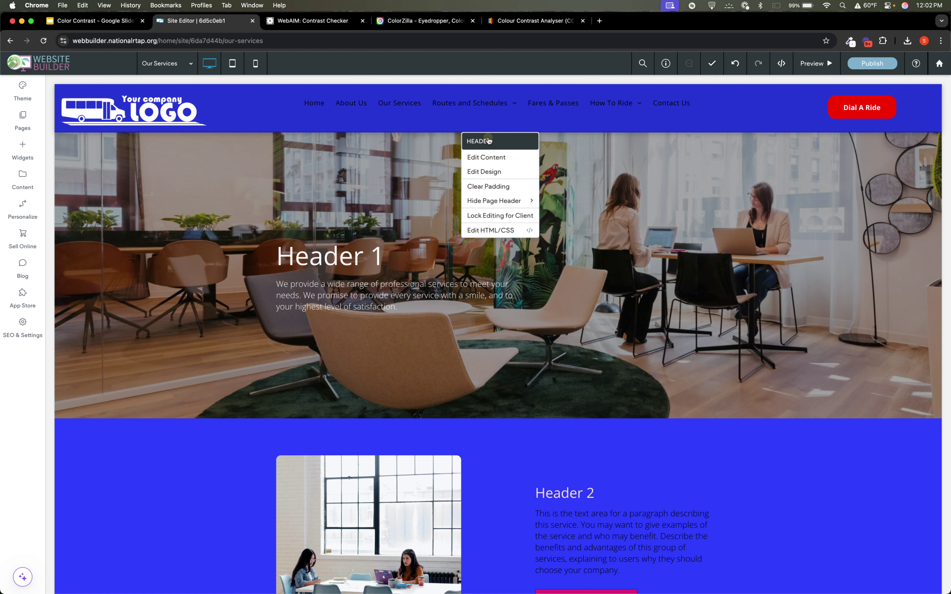
left_click(498, 173)
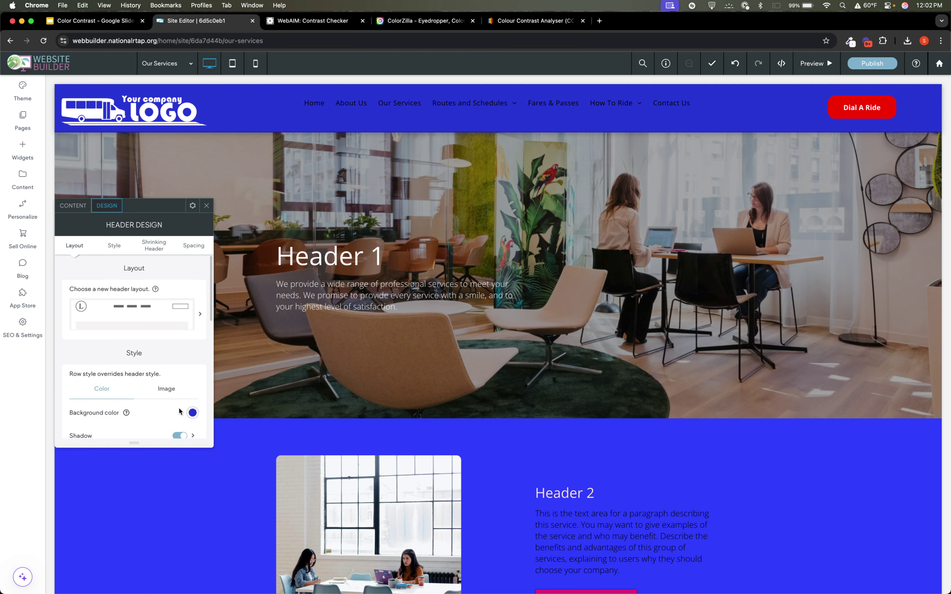
scroll(192, 414, "down", 2)
left_click(195, 372)
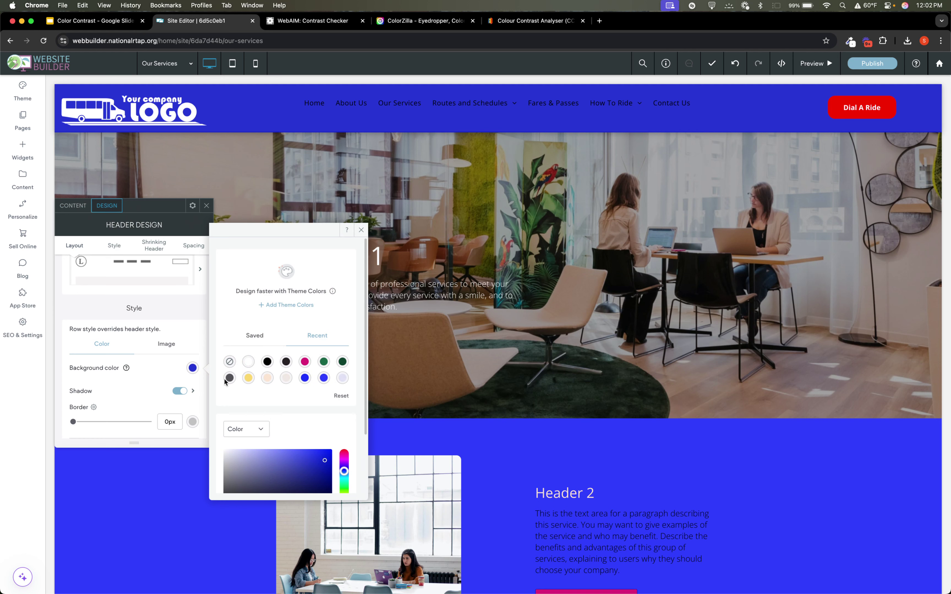
scroll(269, 402, "down", 3)
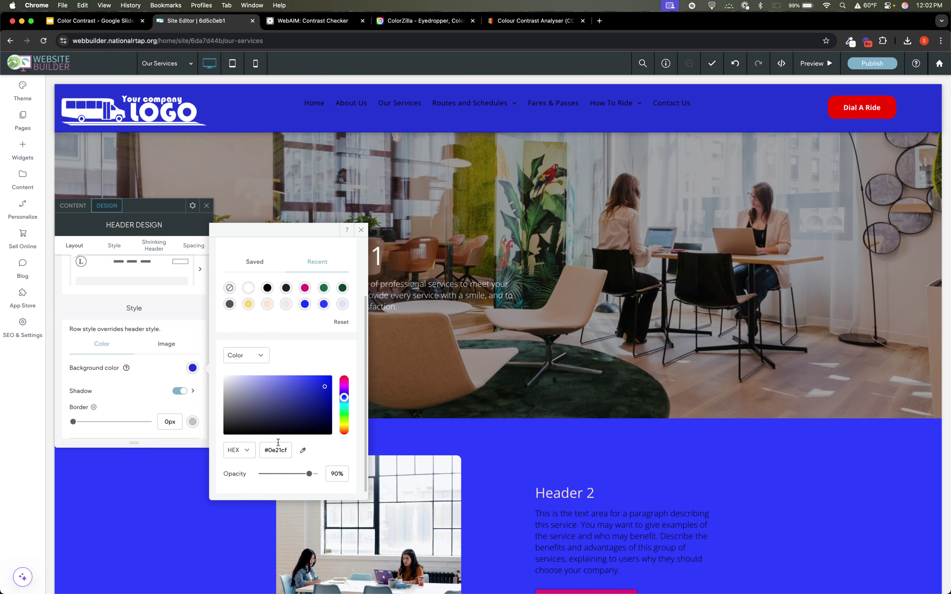
triple_click(278, 450)
Step: Set the background hex value to 0E21CF in the WebAIM Contrast Checker
left_click(324, 23)
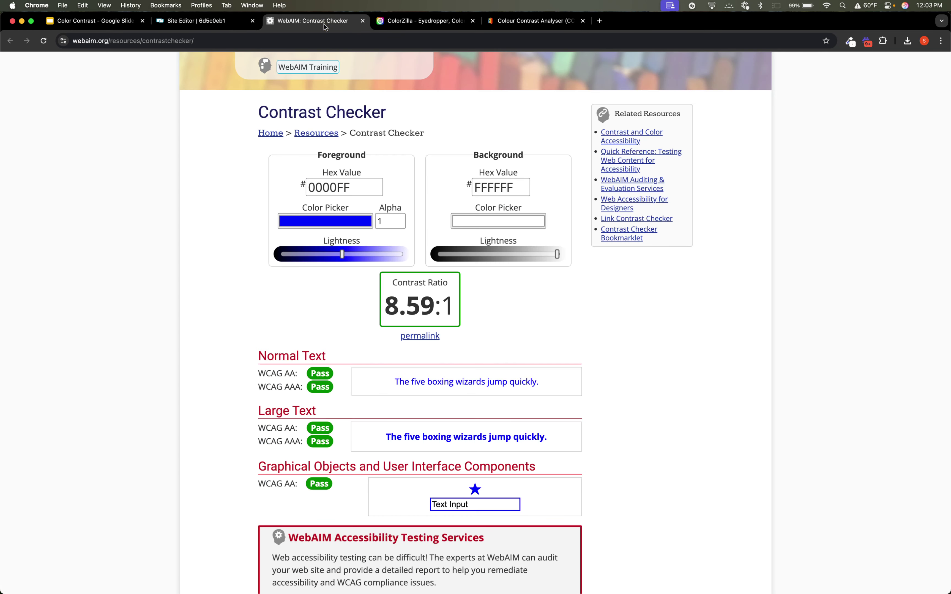
double_click(491, 188)
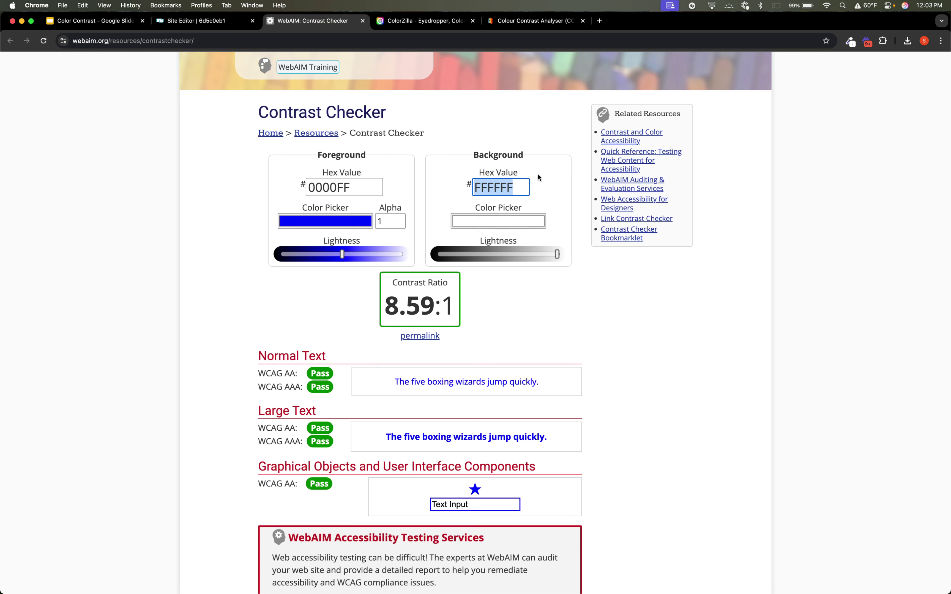
type("#0E21CF")
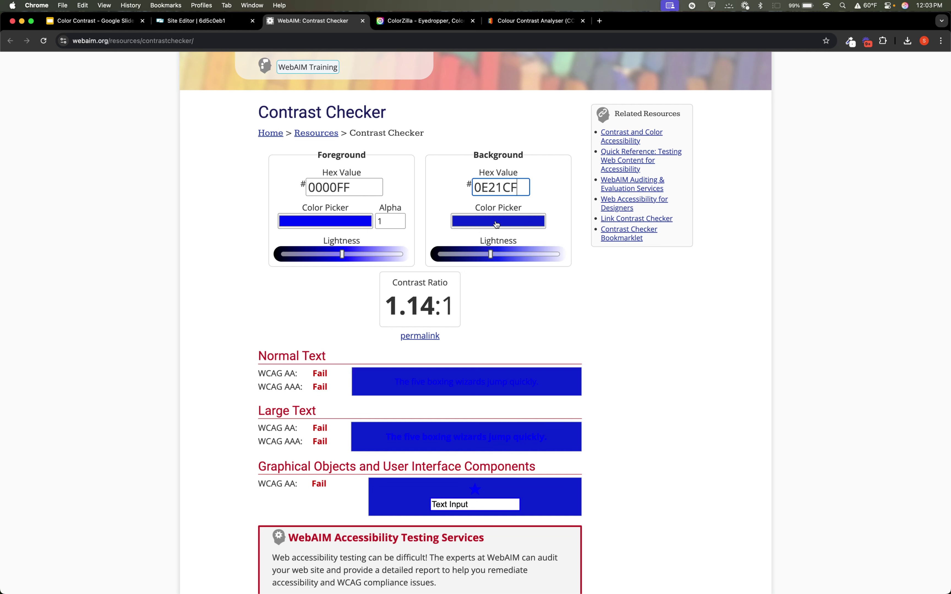
Step: In the site editor, close the header design settings and copy the hex font color of the navigation's All Pages link text
left_click(196, 22)
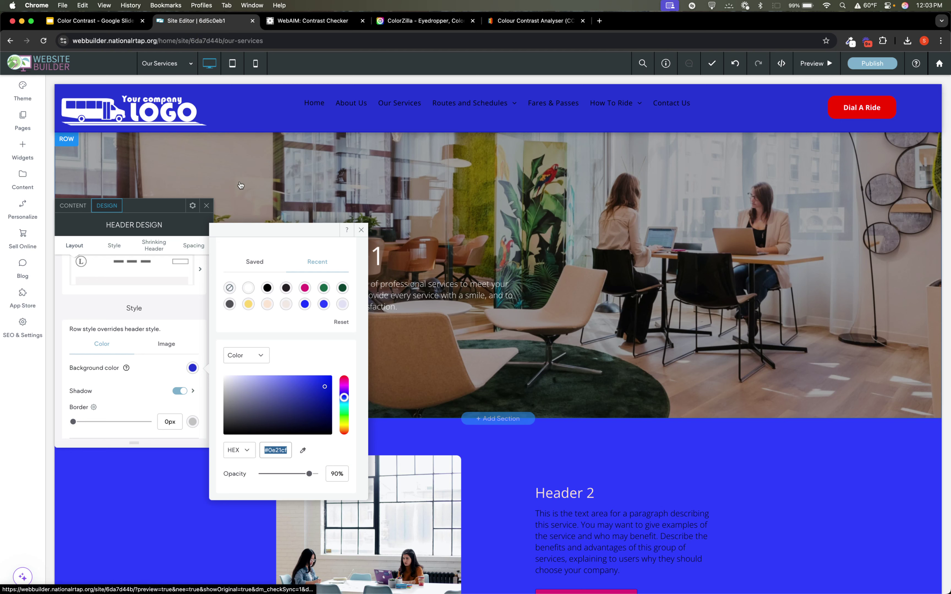
left_click(208, 206)
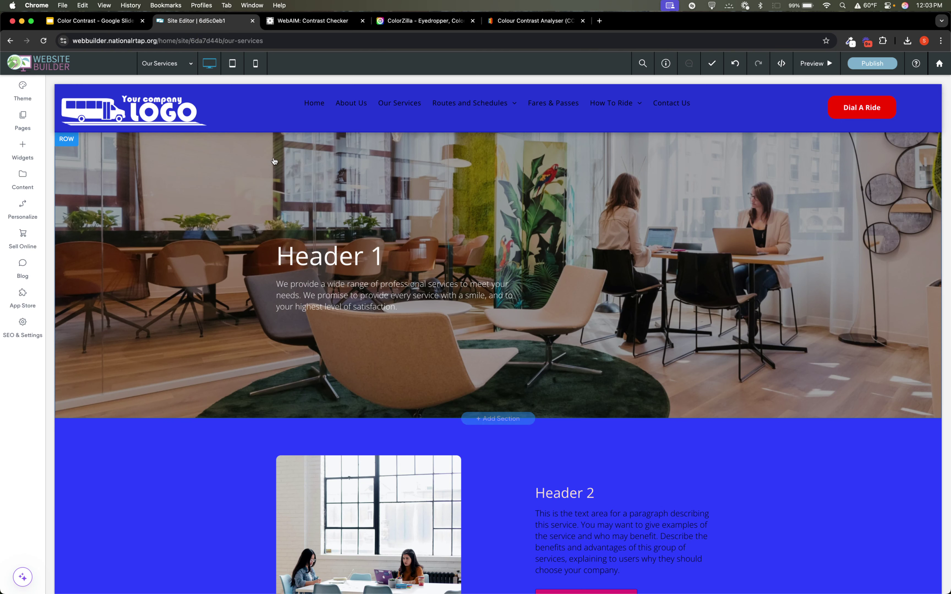
left_click(333, 108)
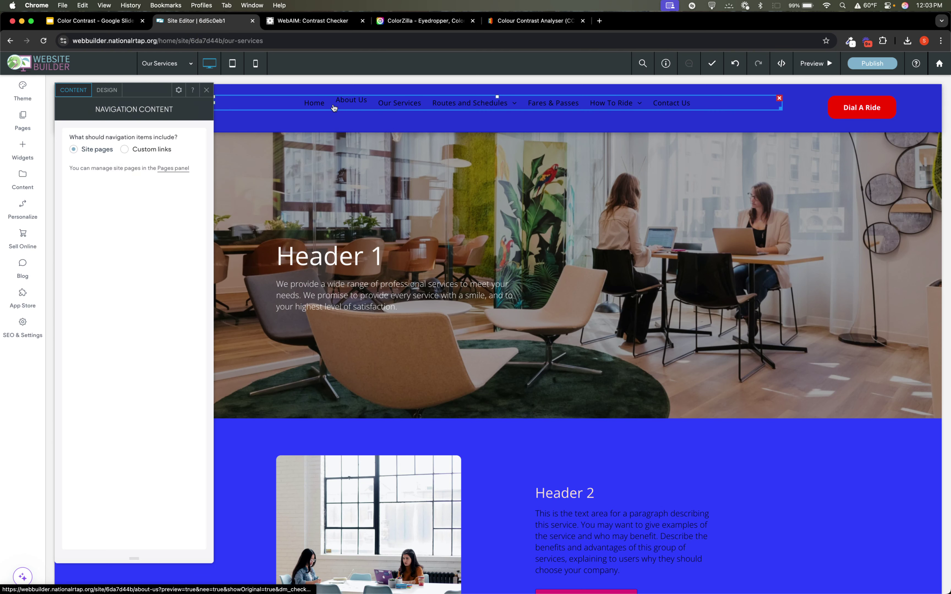
left_click(112, 94)
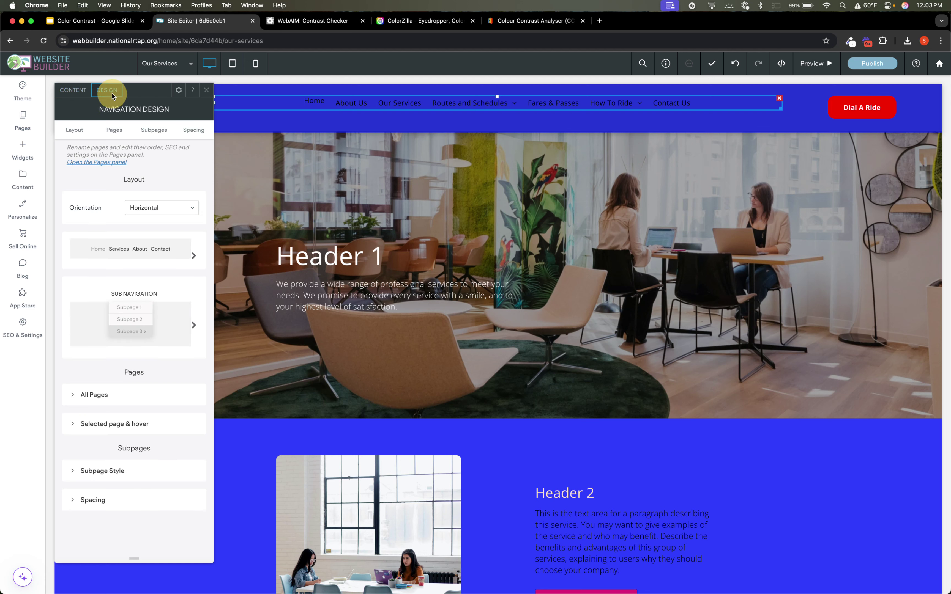
left_click(98, 395)
scroll(99, 395, "down", 3)
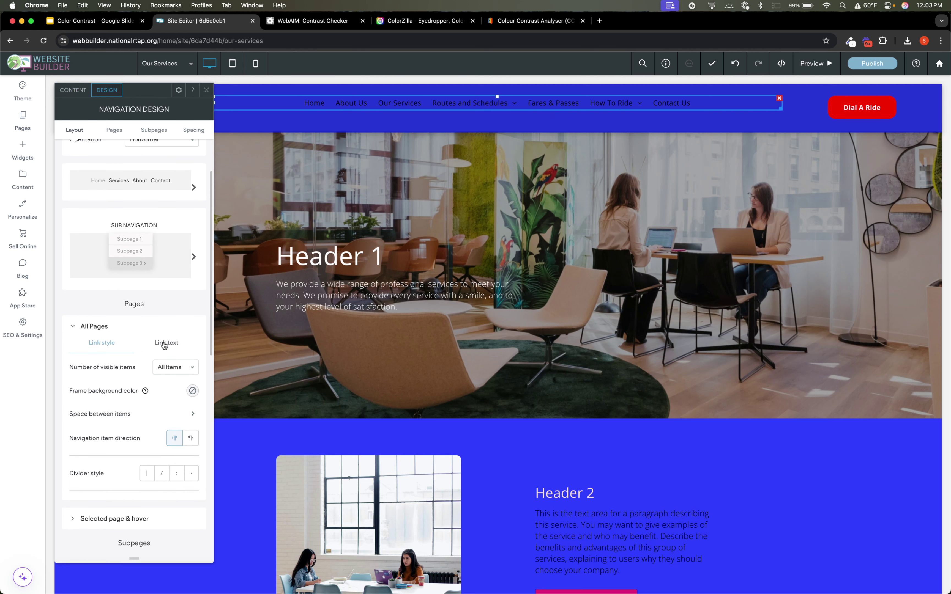
left_click(164, 344)
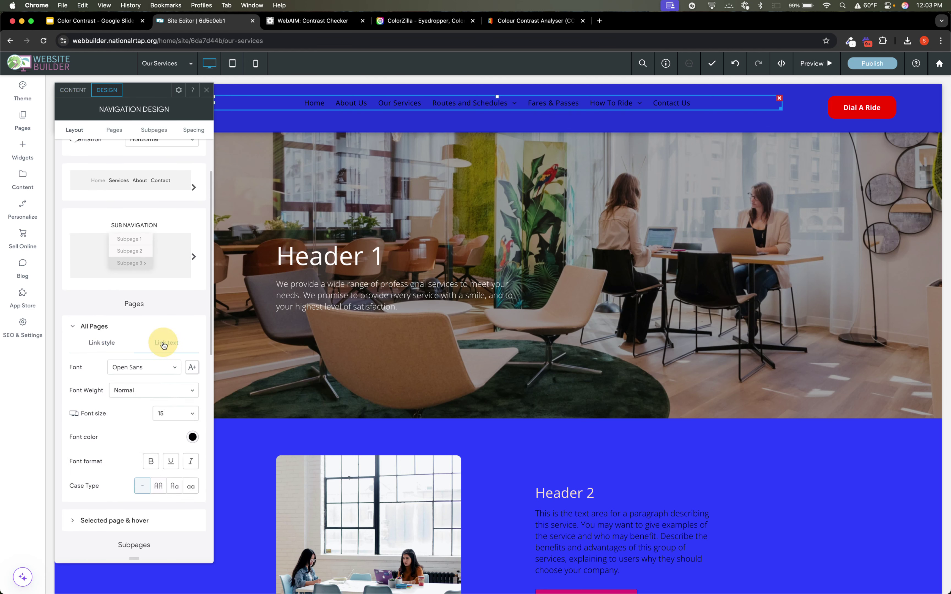
left_click(196, 442)
scroll(266, 441, "down", 2)
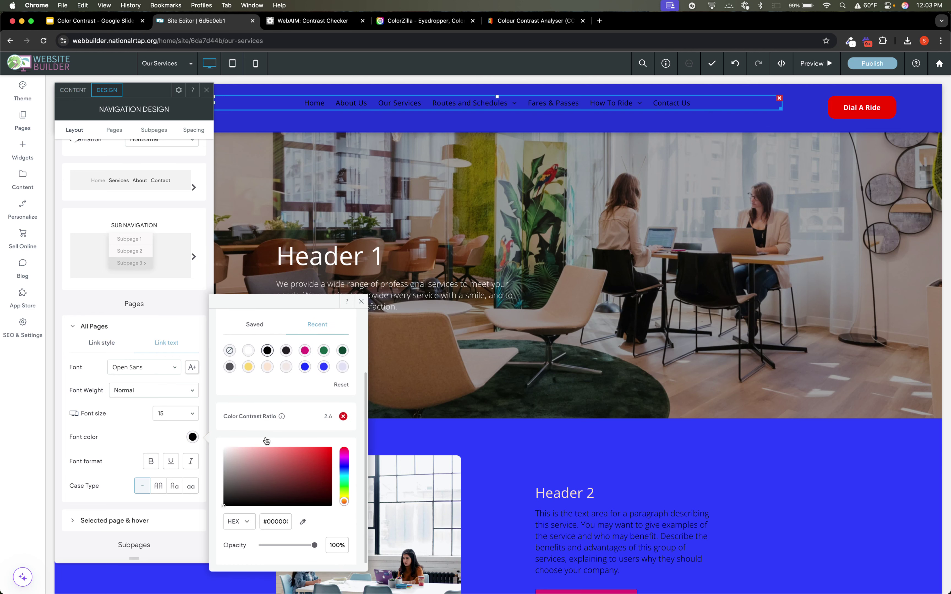
triple_click(270, 522)
key("super+c")
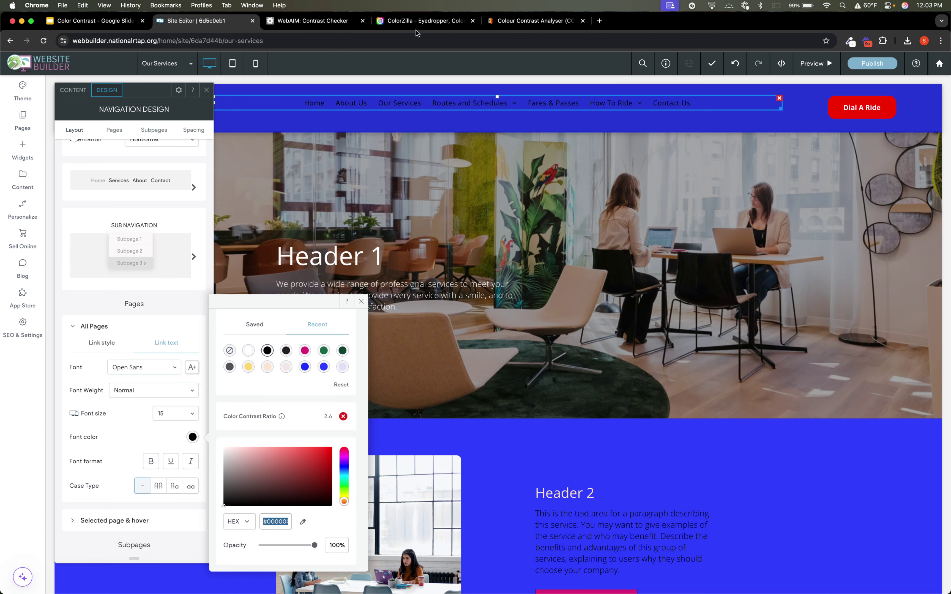
Step: Check the navigation text's contrast in the WebAIM Contrast Checker by setting the foreground hex value to 000000
left_click(313, 20)
left_click(345, 187)
double_click(331, 187)
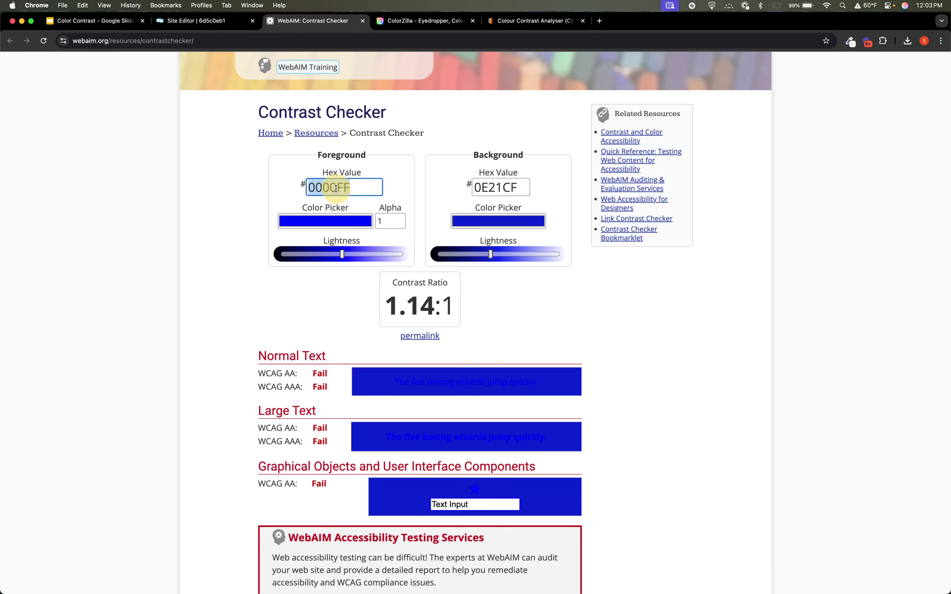
key("super+v")
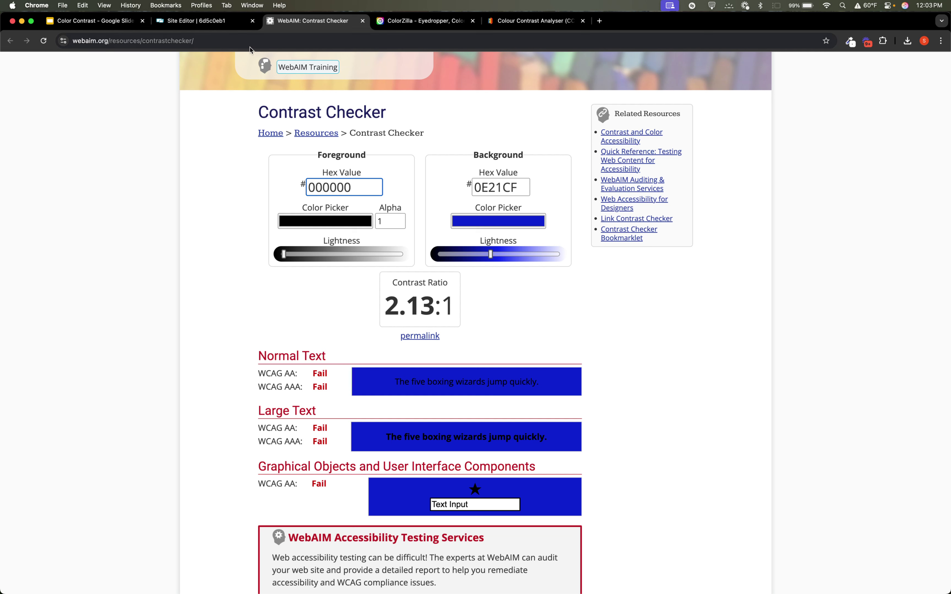
Step: In the site editor, set the navigation link text's font color to white (#ffffff) and select its hex value
left_click(219, 25)
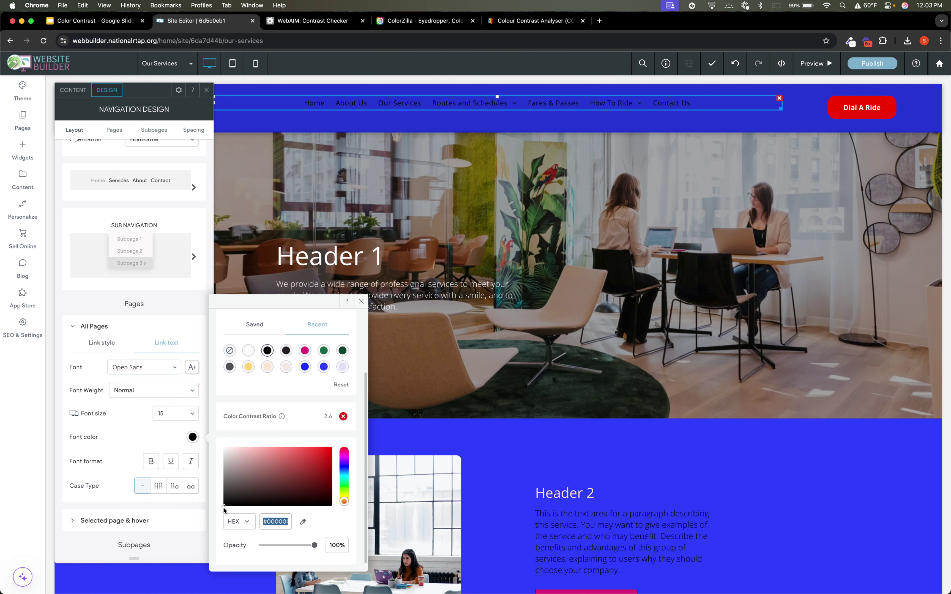
left_click_drag(224, 505, 216, 443)
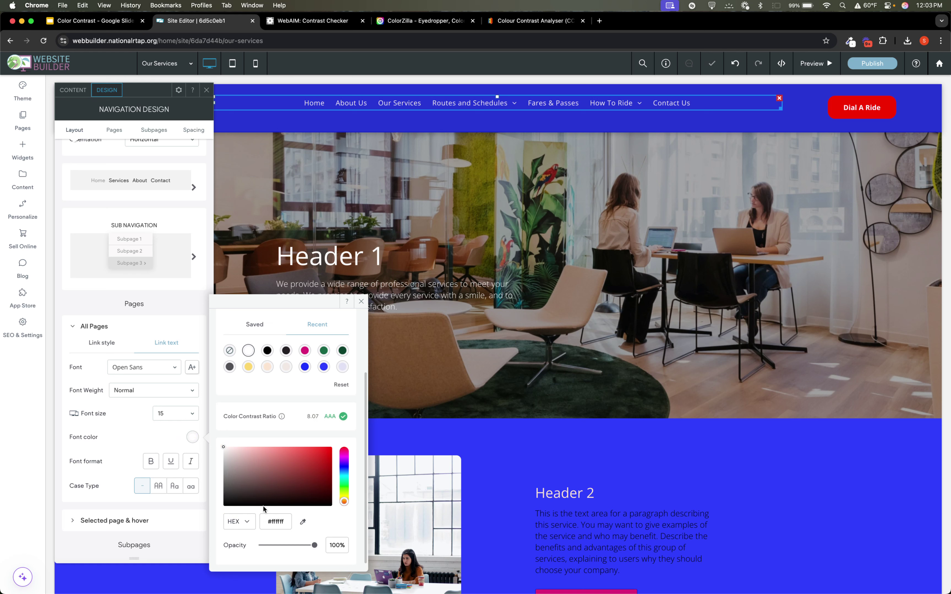
left_click(277, 521)
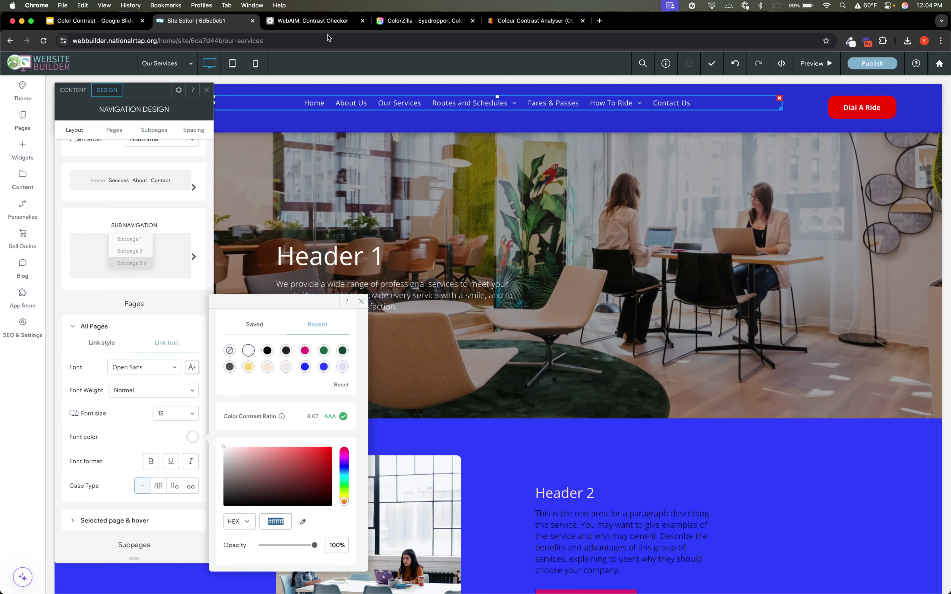
Step: Set the WebAIM Contrast Checker's foreground hex value to FFFFFF, and close the navigation design settings in the site editor
left_click(322, 22)
key("super+a")
type("FFFFFF")
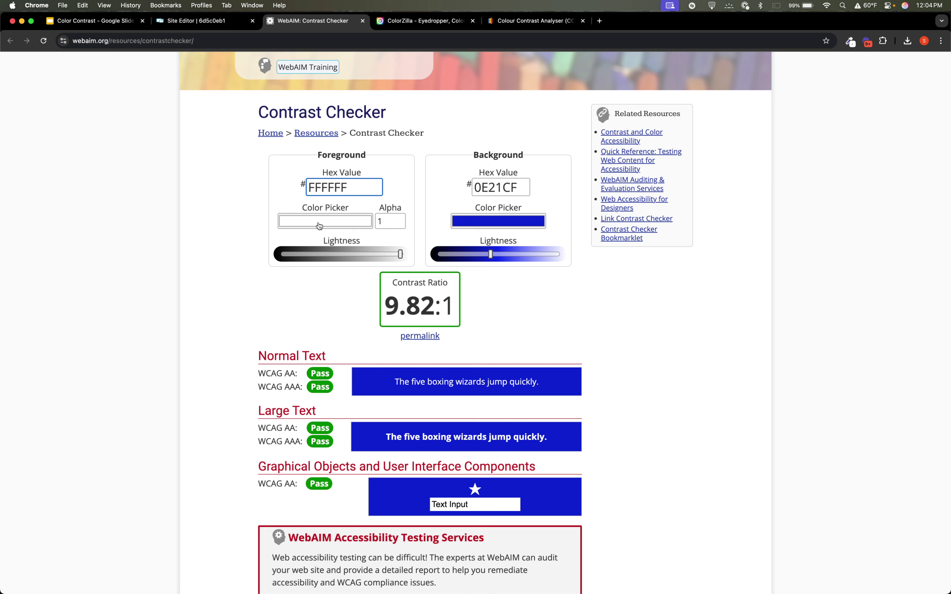
left_click(223, 22)
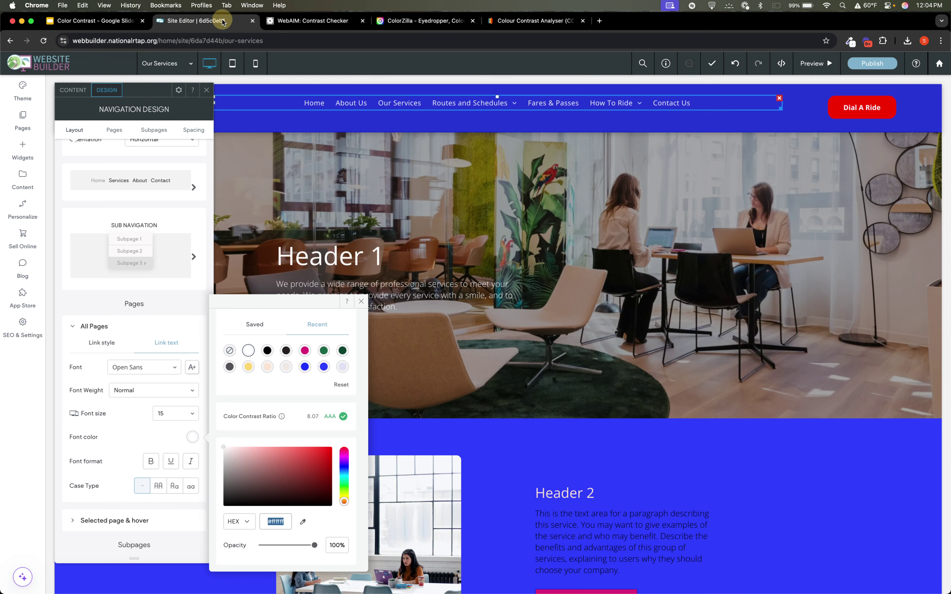
left_click(205, 90)
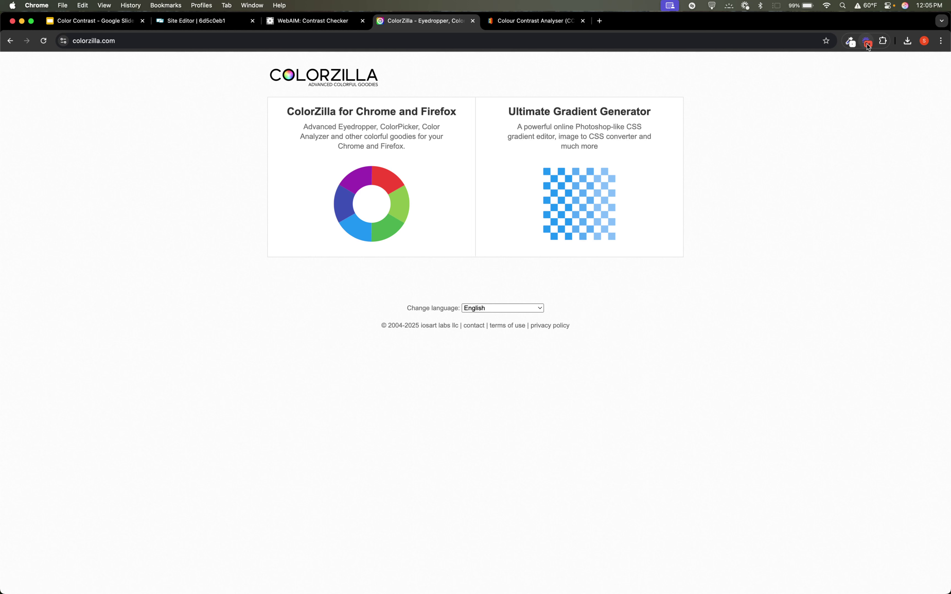
Step: View the installed browser extensions and start ColorZilla's Pick Color From Page on the ColorZilla site
left_click(883, 41)
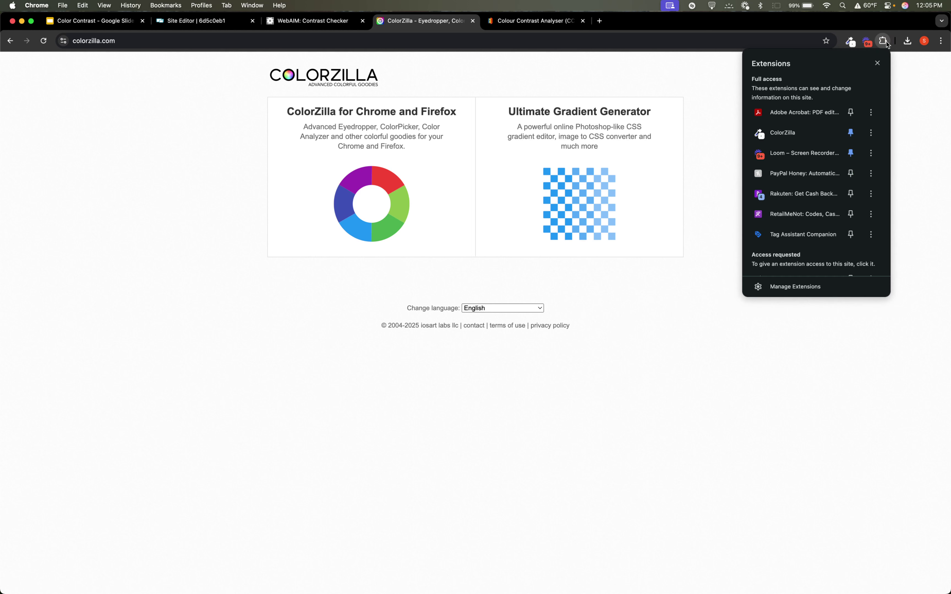
left_click(851, 42)
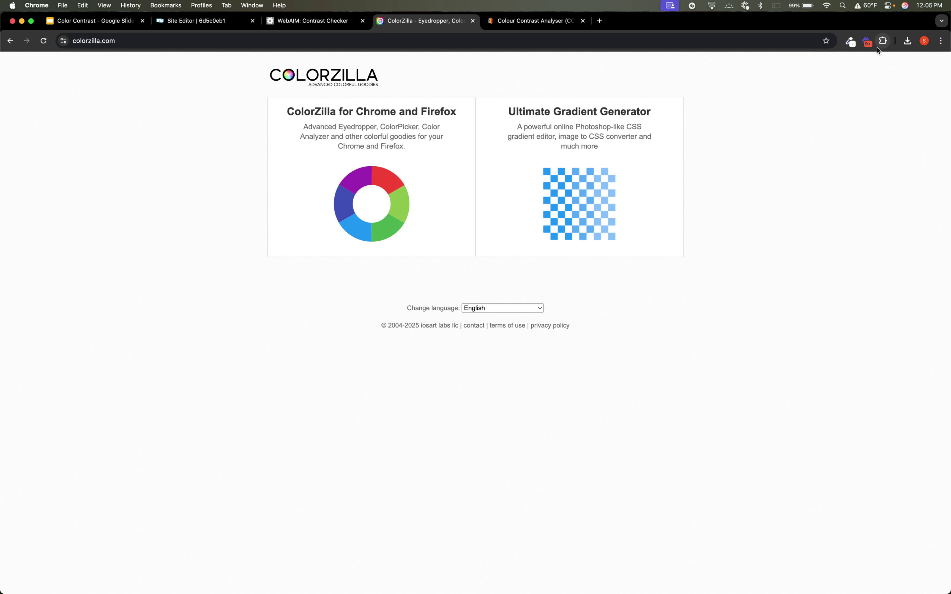
left_click(850, 43)
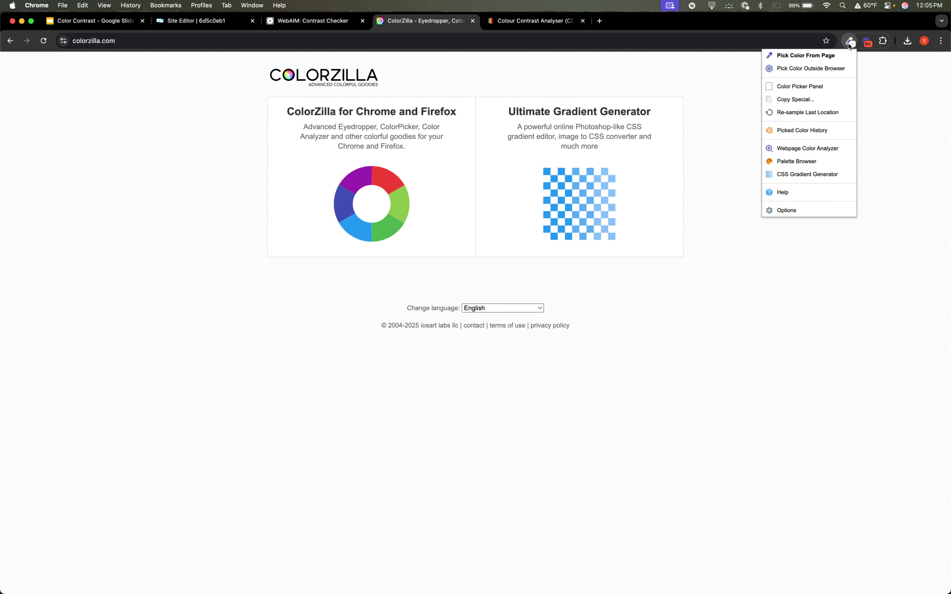
left_click(830, 59)
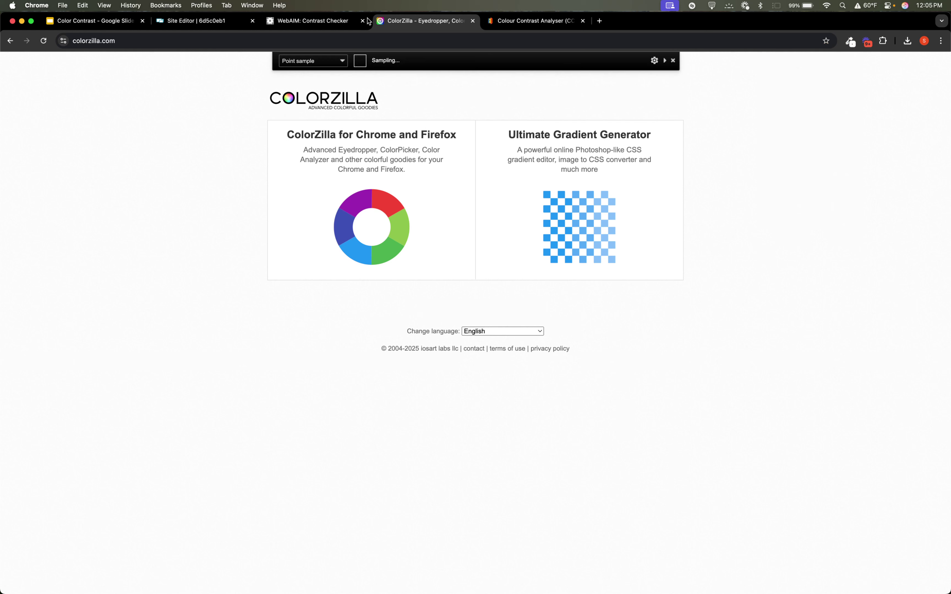
Step: In the site editor, sample the blue background of the Header 2 section with ColorZilla's Pick Color From Page
left_click(224, 25)
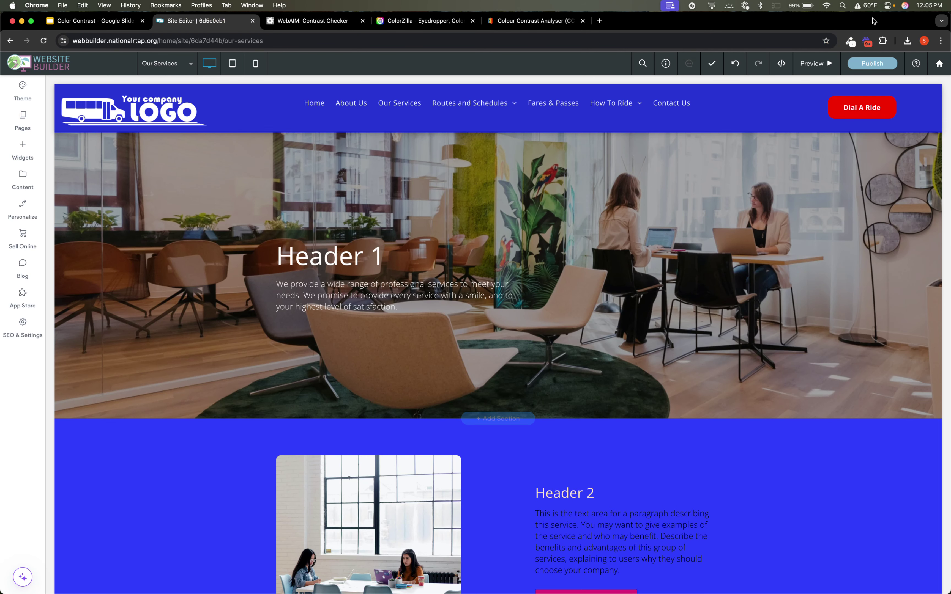
left_click(850, 43)
left_click(832, 56)
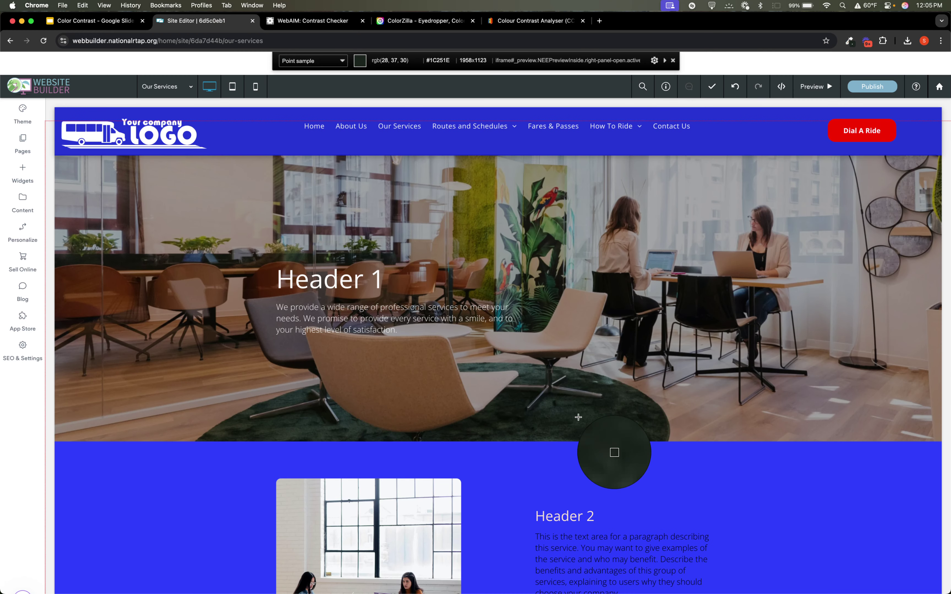
left_click(675, 490)
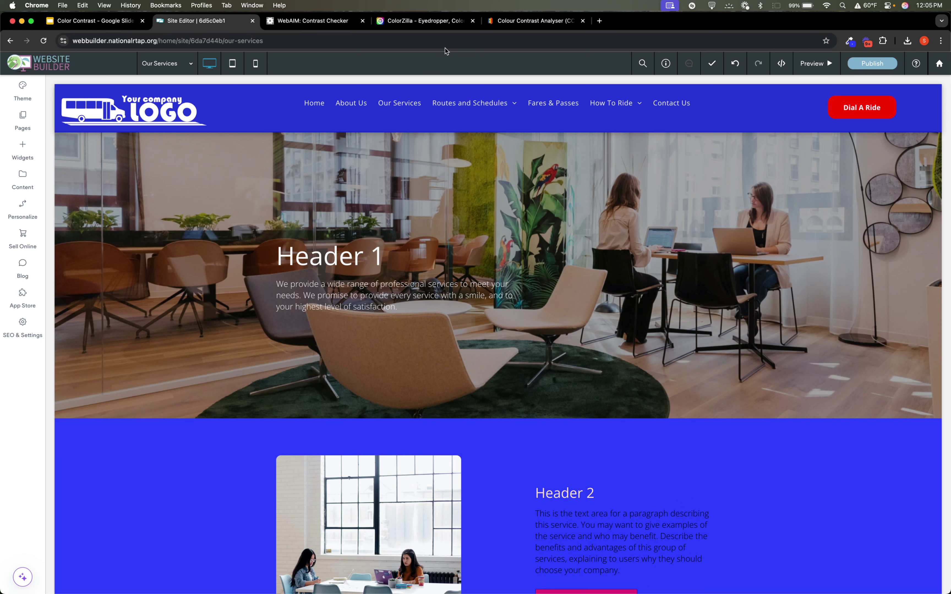
Step: Close the ColorZilla site and set the WebAIM Contrast Checker's background hex value to the sampled 2F3EFF
left_click(473, 21)
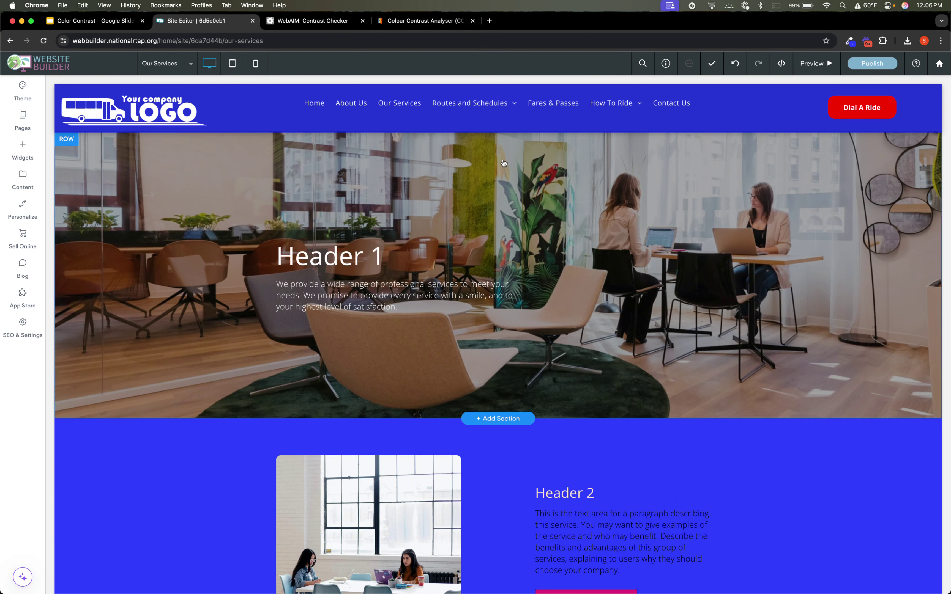
left_click(324, 25)
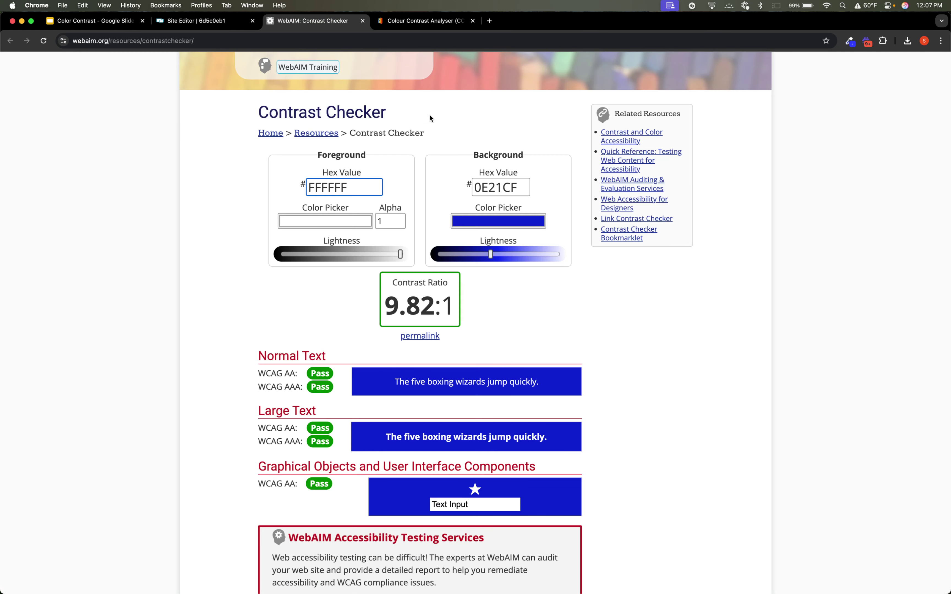
double_click(505, 187)
key("super+v")
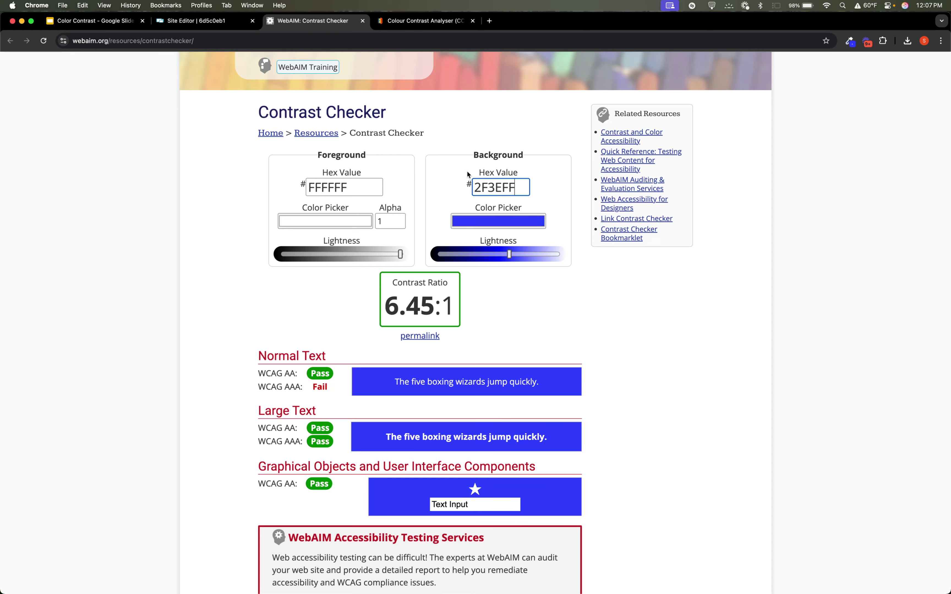
Step: In the site editor, sample the Header 2 heading's text color with ColorZilla's Pick Color From Page
left_click(240, 27)
scroll(527, 435, "down", 3)
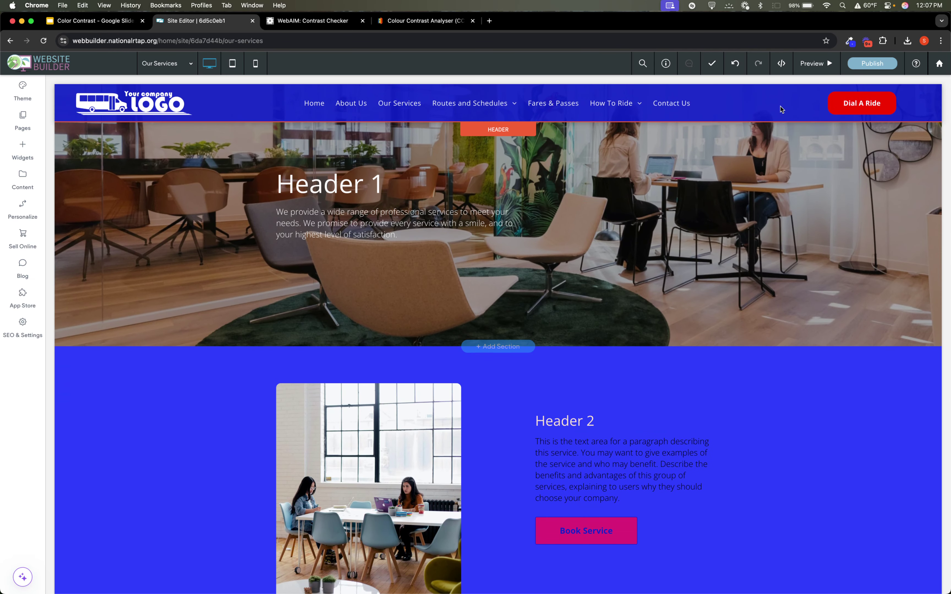
left_click(850, 40)
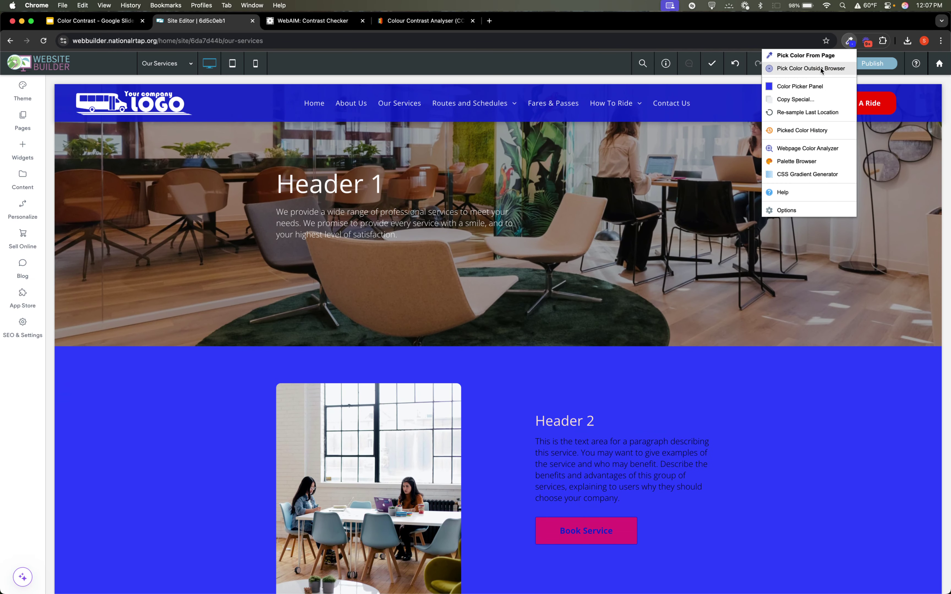
left_click(806, 55)
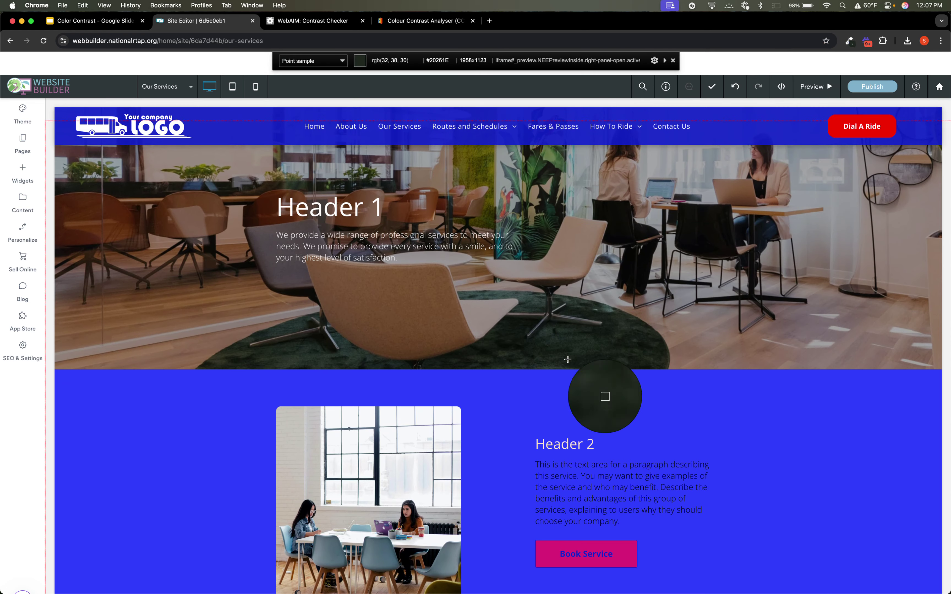
left_click(567, 440)
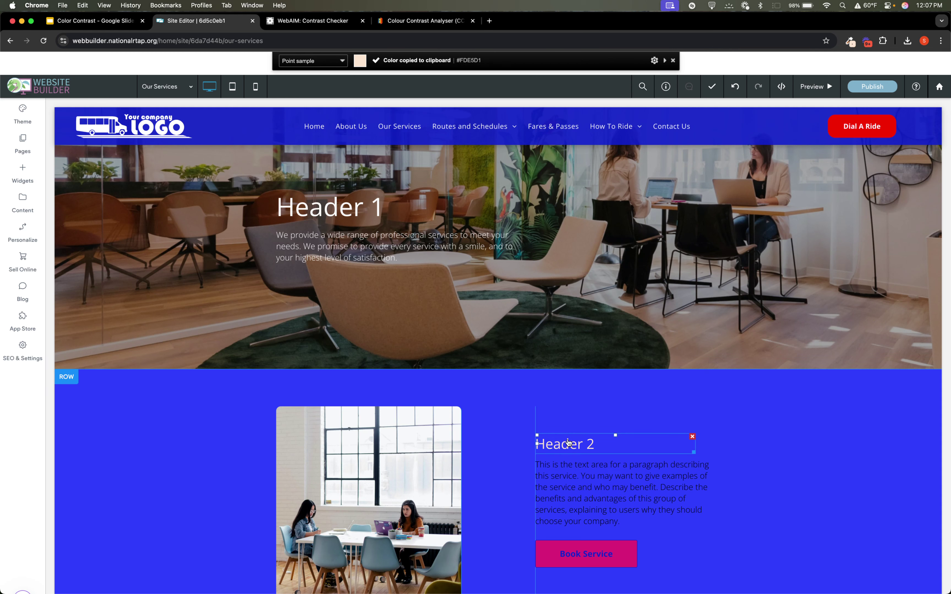
Step: Set the WebAIM Contrast Checker's foreground hex value to the sampled FDE5D1
left_click(312, 25)
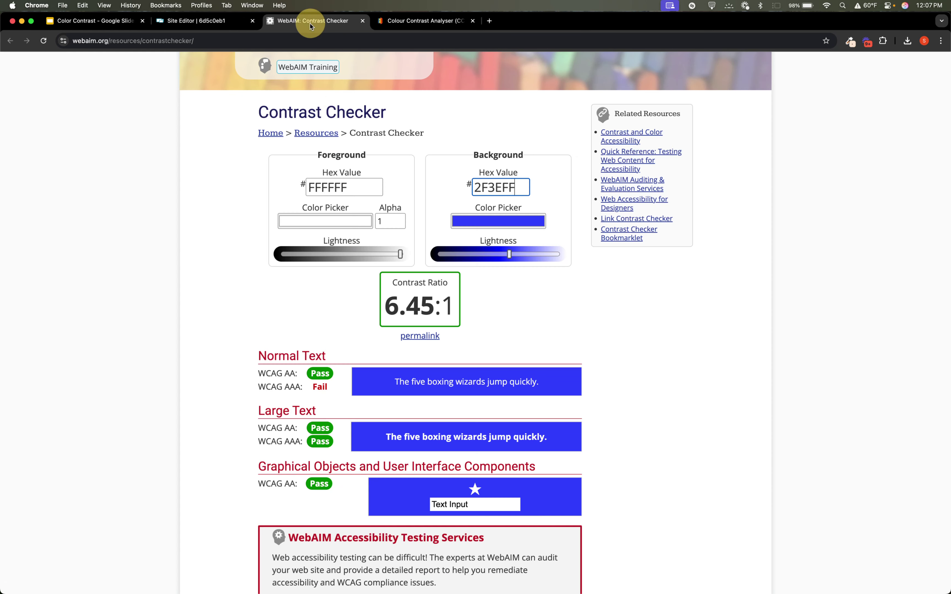
double_click(348, 187)
key("super+v")
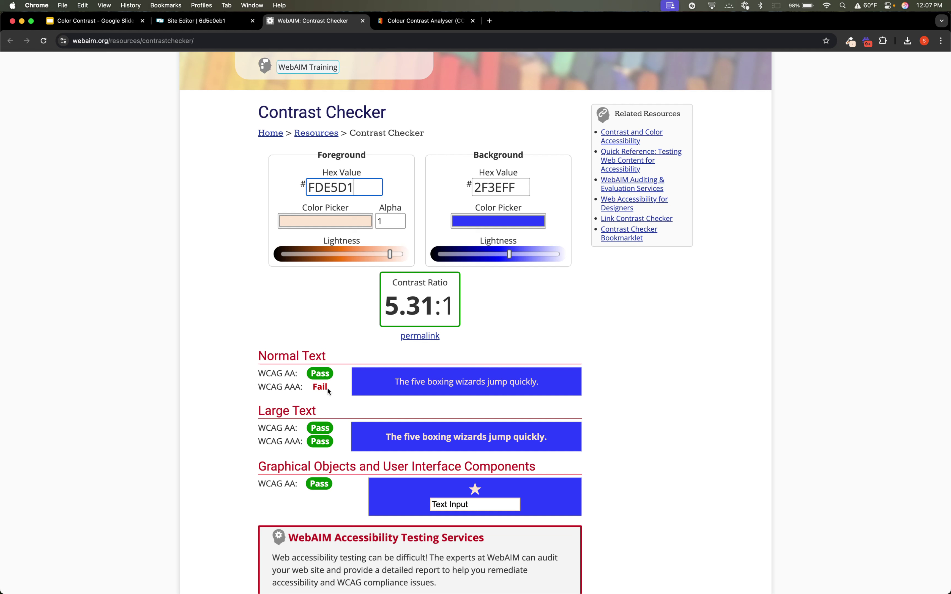
Step: Lighten the foreground to FFFFFF and darken the background to 0A1BFF, and copy the background hex value
left_click(389, 254)
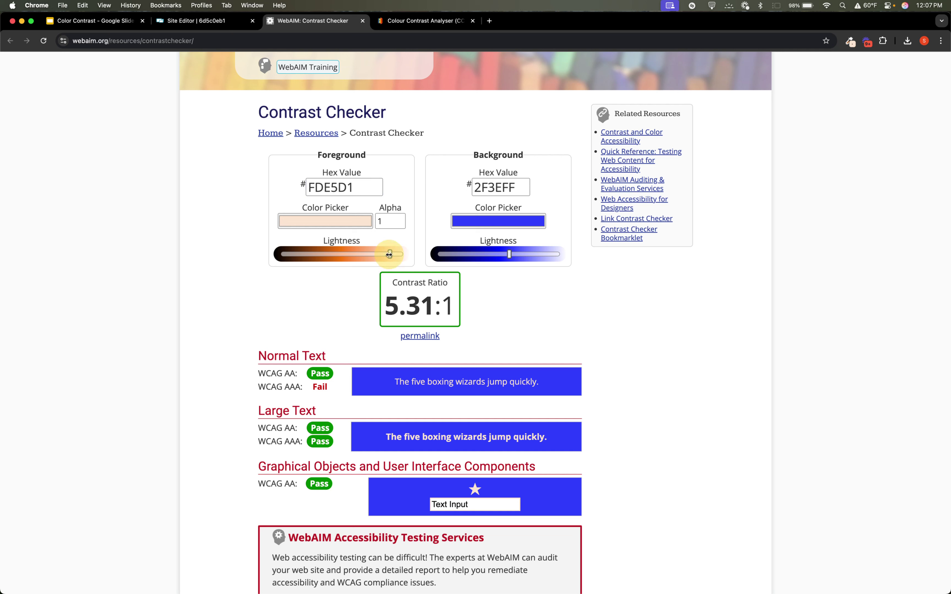
left_click_drag(389, 254, 410, 255)
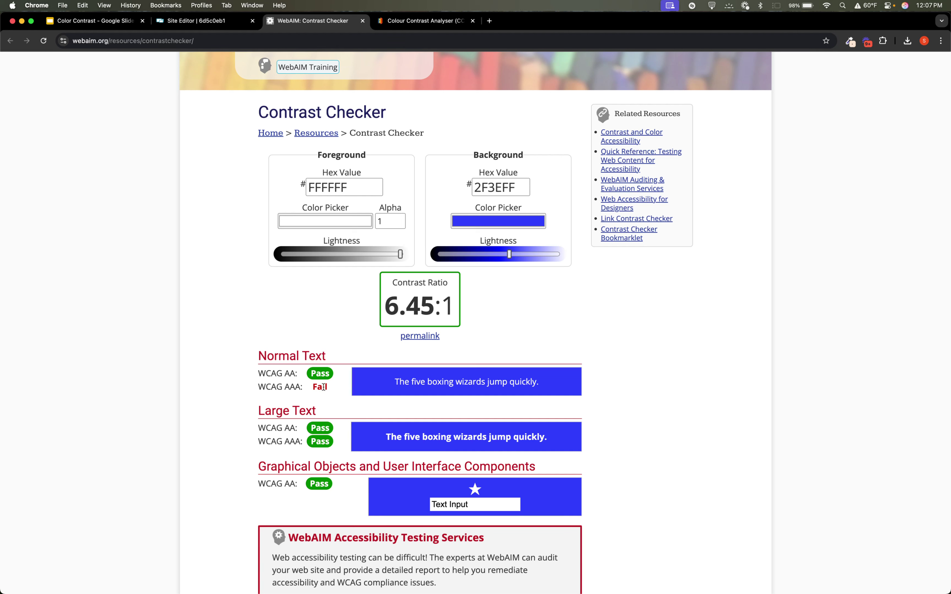
left_click_drag(510, 254, 502, 258)
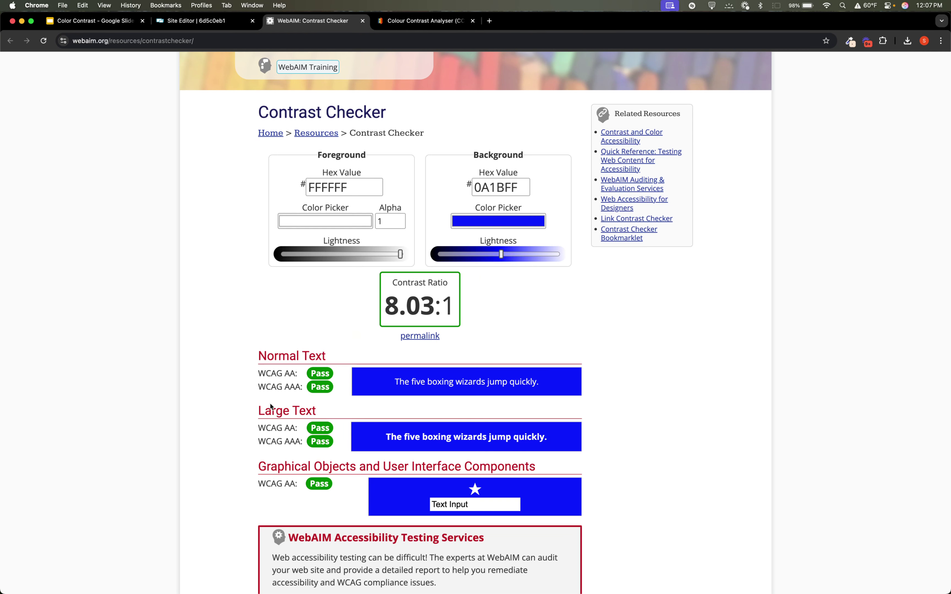
double_click(507, 188)
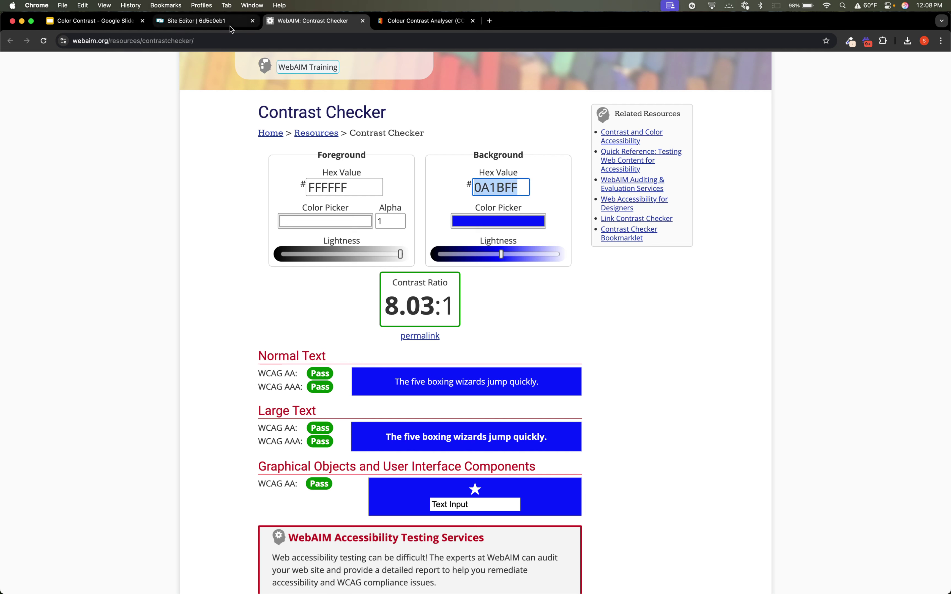
Step: In the site editor, set the Header 2 row's background color to #0a1bff and close the row design settings
left_click(212, 21)
scroll(216, 347, "down", 2)
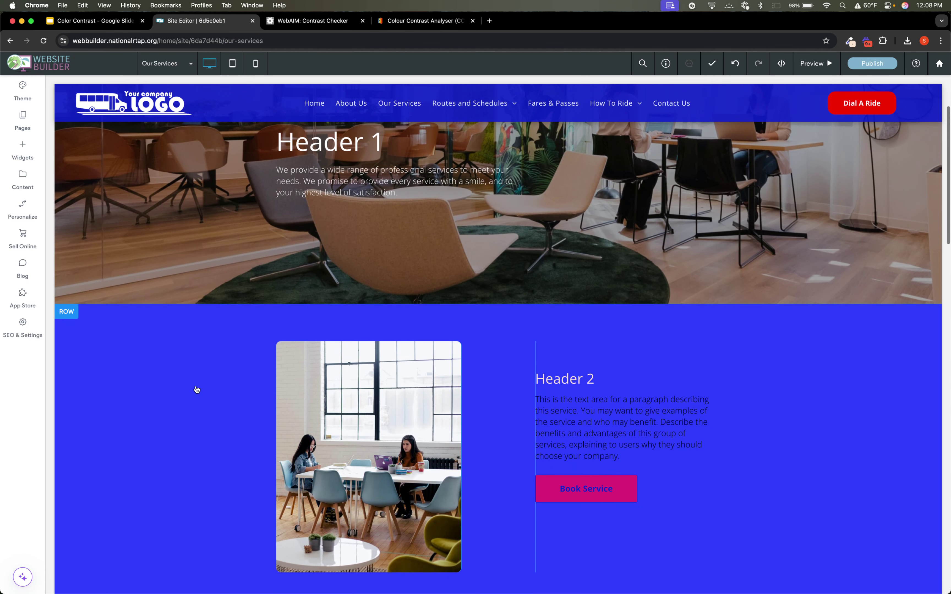
left_click(68, 312)
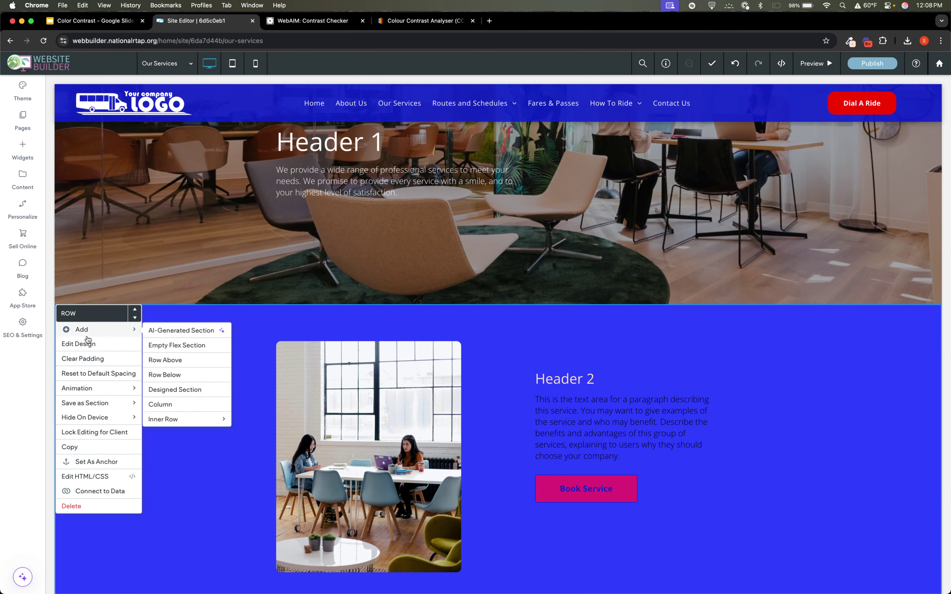
left_click(92, 345)
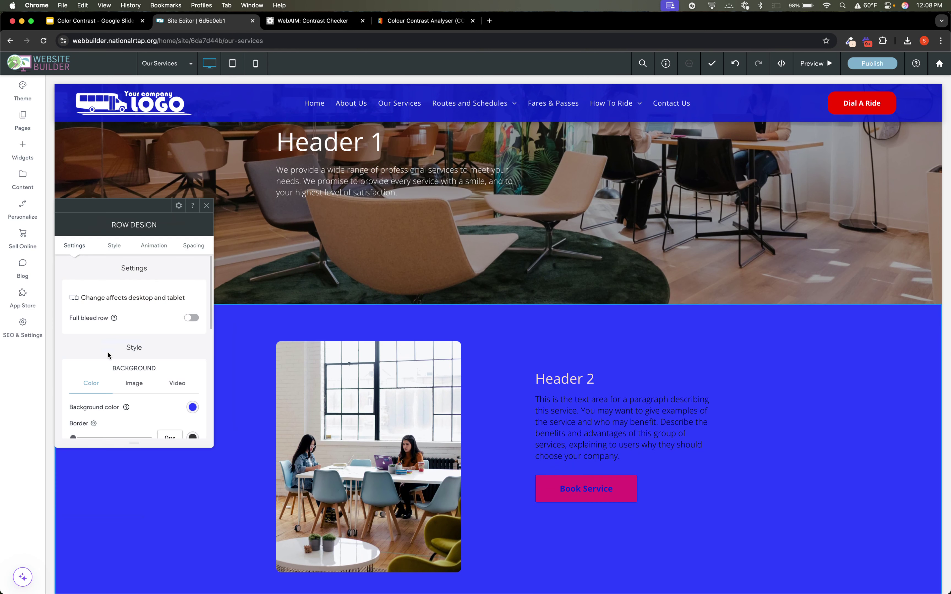
left_click(193, 409)
scroll(283, 418, "down", 2)
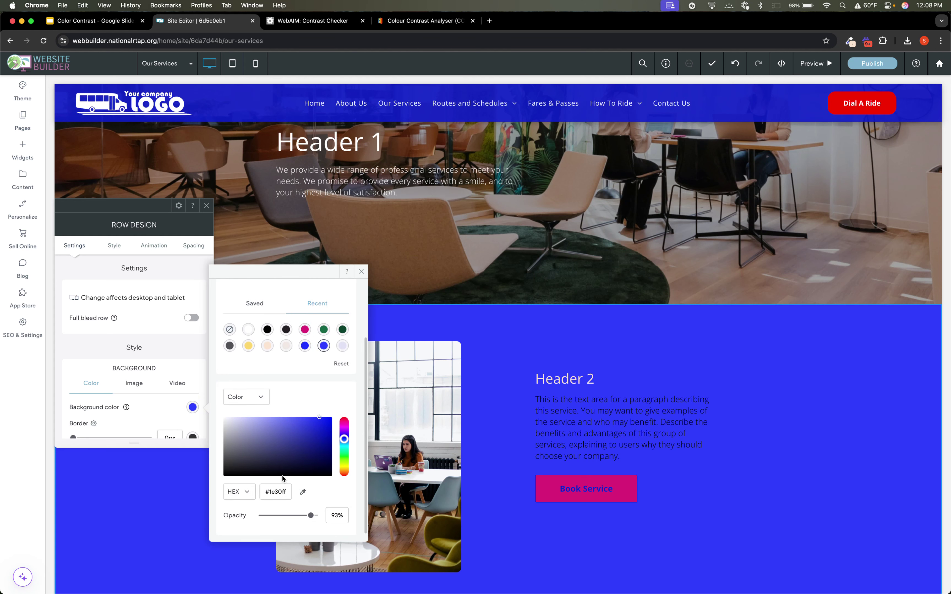
left_click(280, 492)
key("super+v")
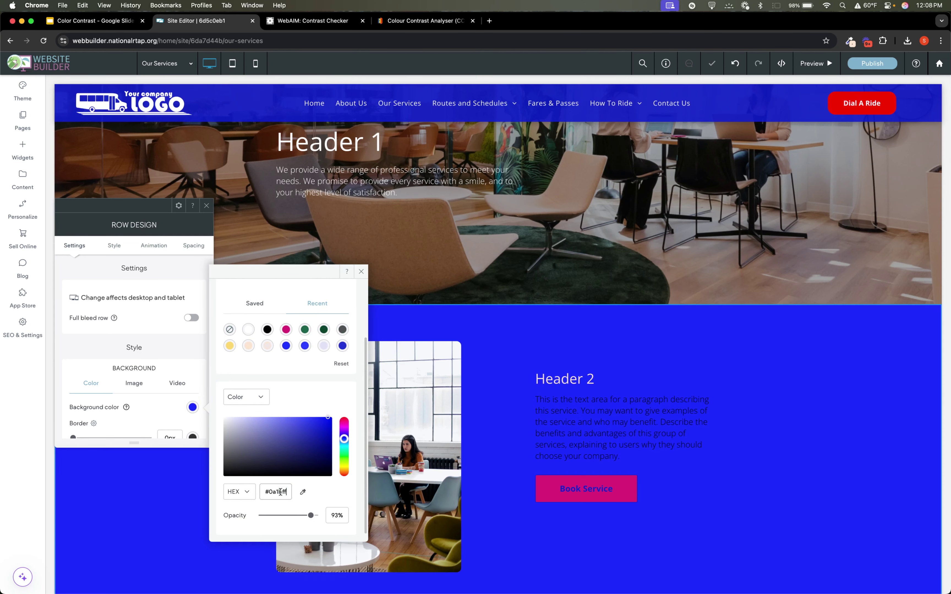
left_click(206, 205)
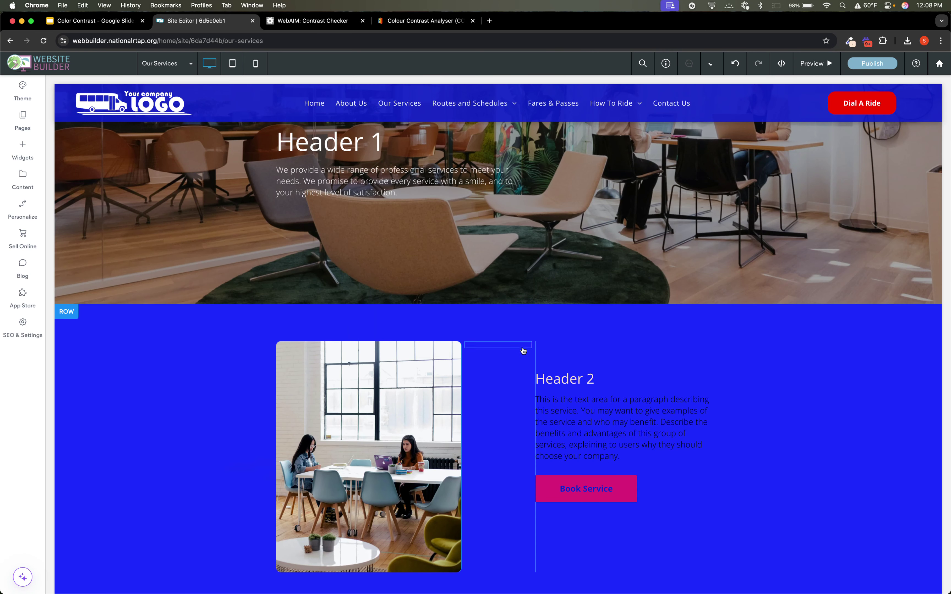
Step: Change the Header 2 heading's font color to white and finish the text edit
double_click(575, 379)
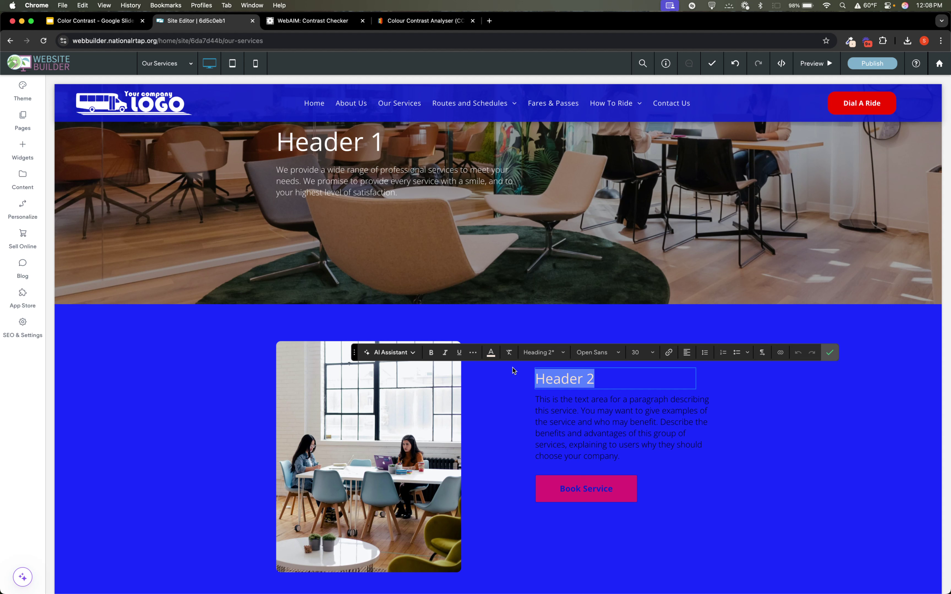
left_click(492, 354)
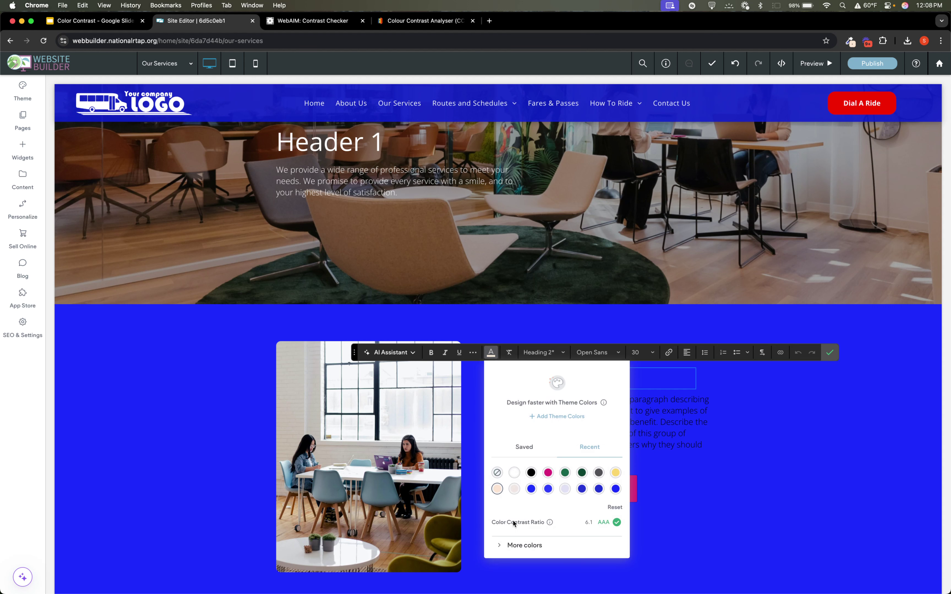
left_click(513, 547)
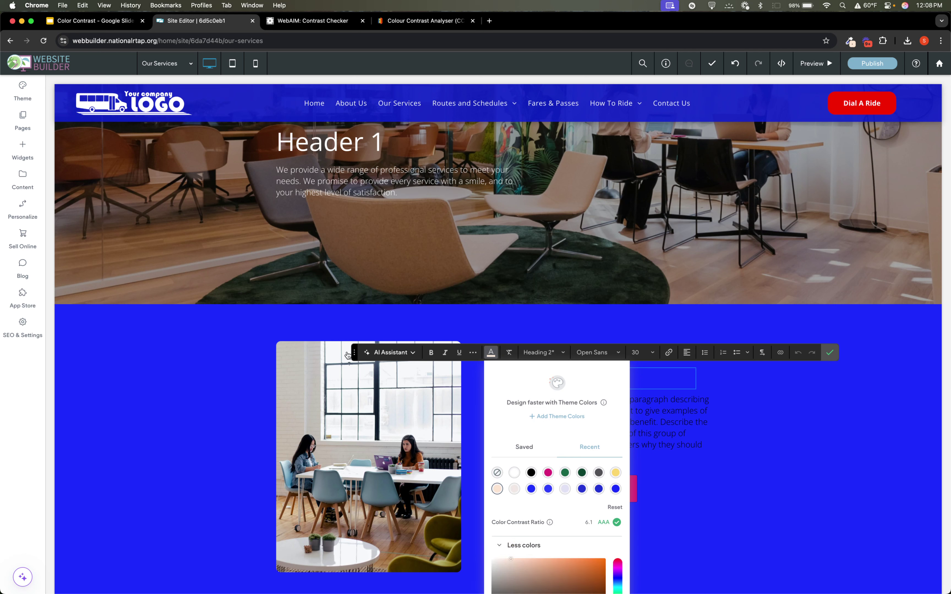
left_click_drag(354, 353, 359, 168)
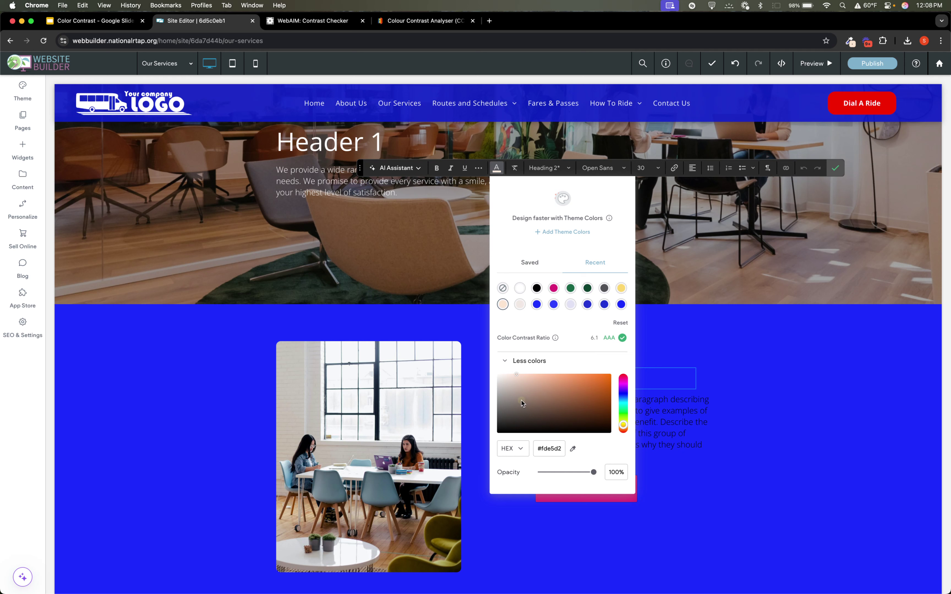
left_click_drag(521, 401, 490, 369)
left_click(835, 167)
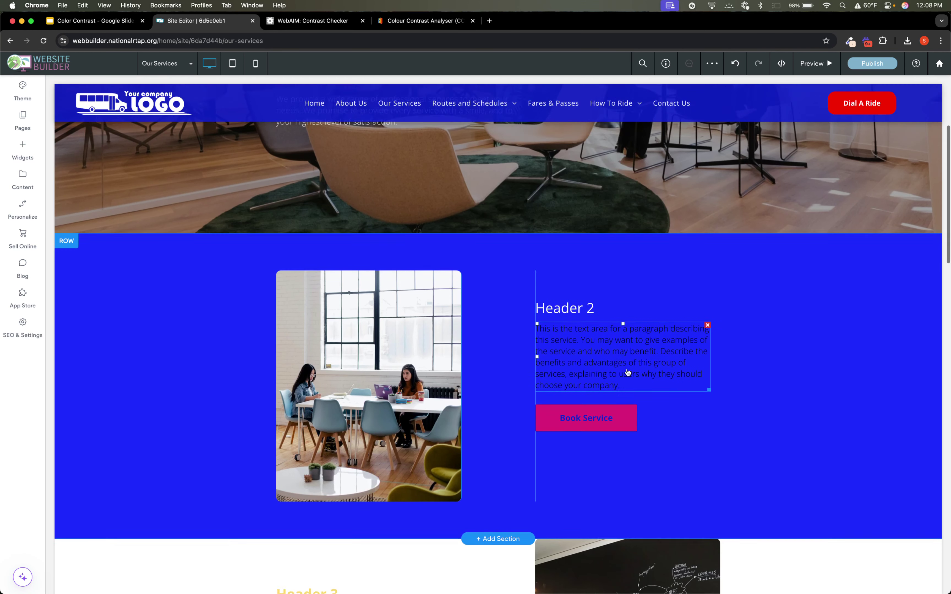
Step: Select the paragraph under Header 2 for editing and copy its font color's hex value
scroll(625, 370, "down", 3)
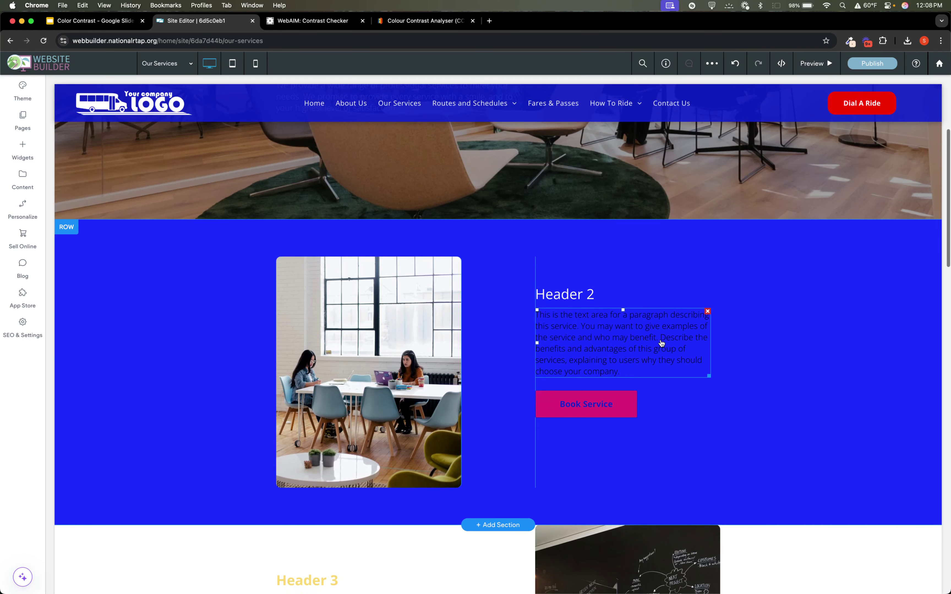
left_click(626, 349)
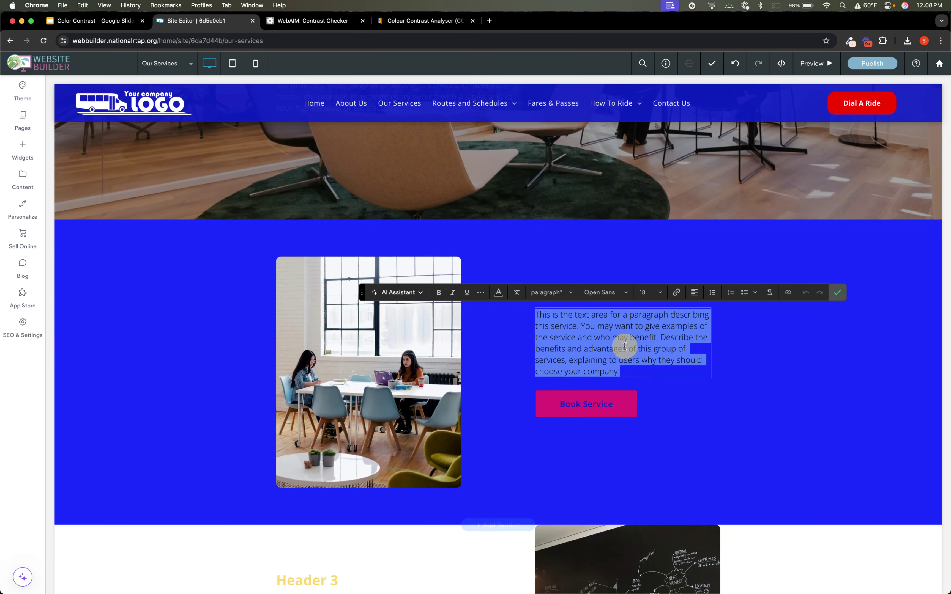
left_click(498, 293)
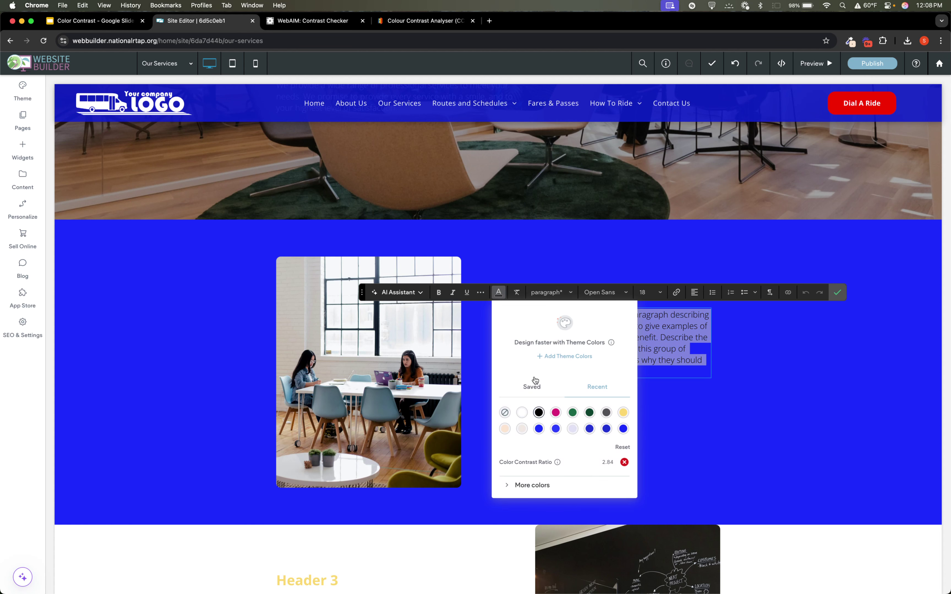
left_click(535, 486)
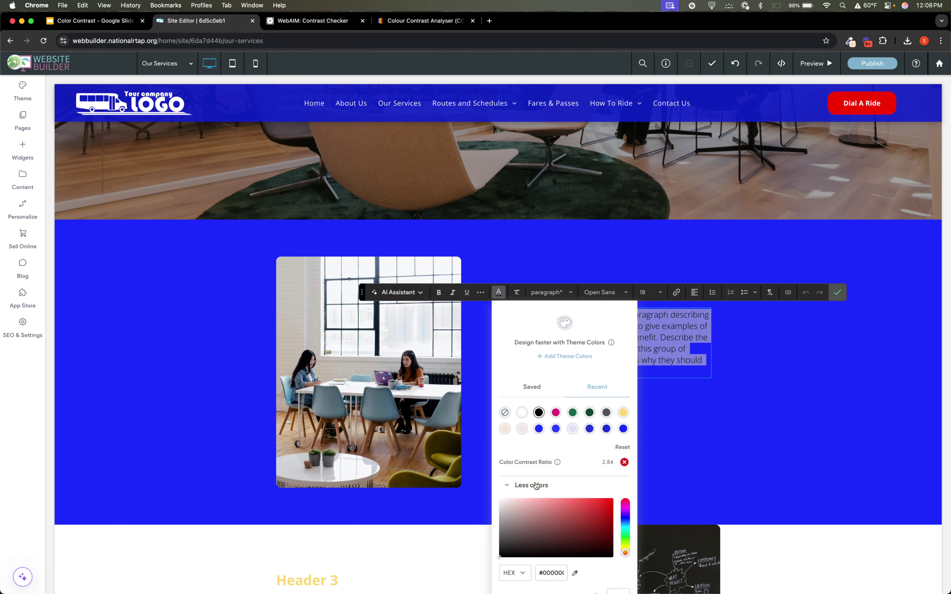
triple_click(558, 580)
key("super+c")
Step: Set the WebAIM Contrast Checker's foreground hex value to the paragraph's 000000
left_click(313, 20)
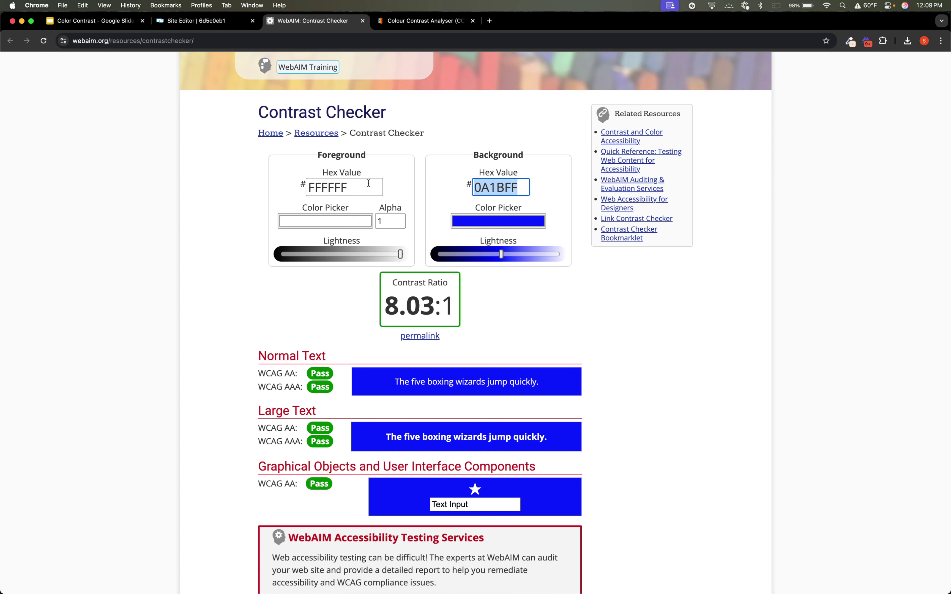
left_click(336, 188)
key("super+v")
key("Return")
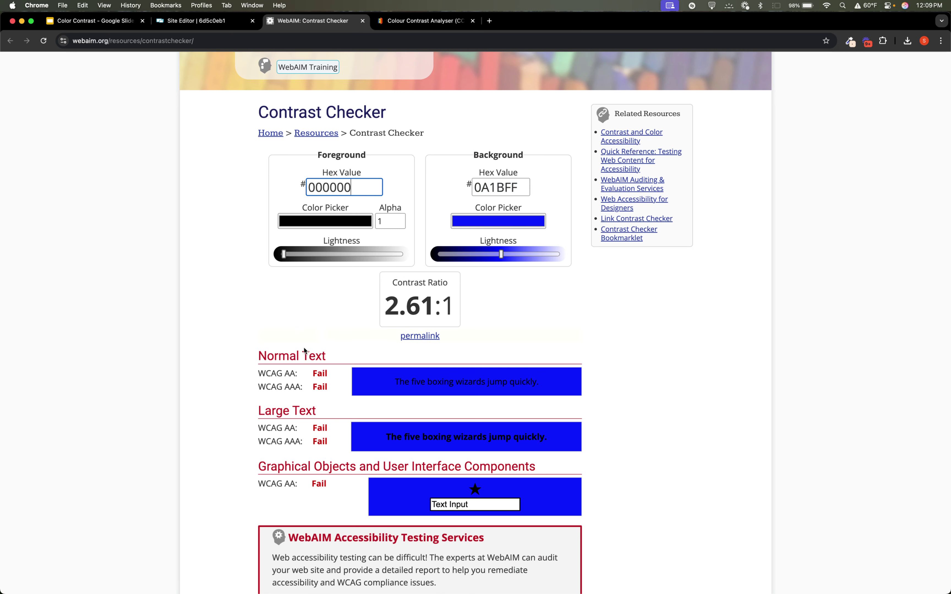
Step: Raise the foreground lightness in the contrast checker to F2F2F2 and copy that hex value
left_click_drag(286, 255, 394, 253)
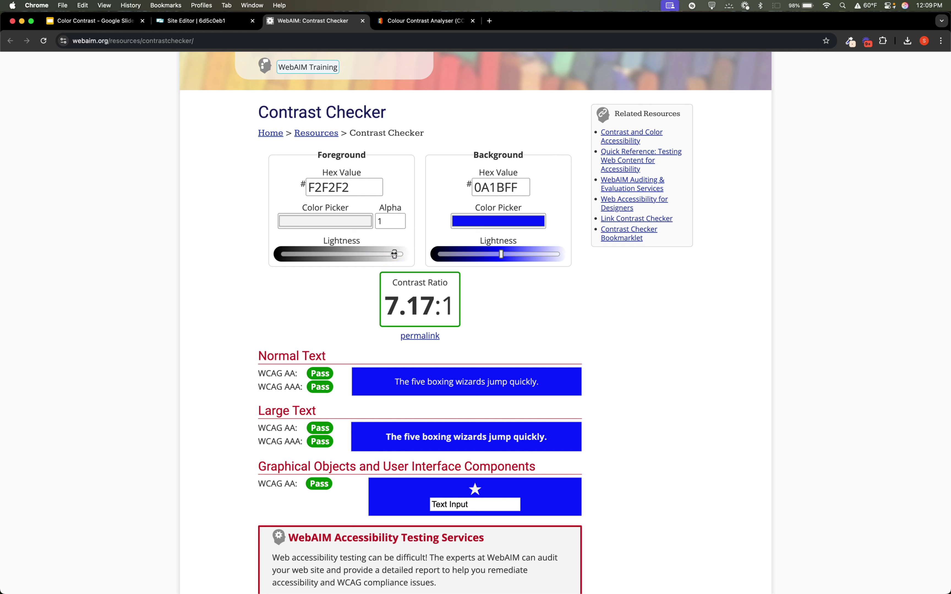
mouse_move(393, 254)
left_mouse_down()
mouse_move(406, 254)
mouse_move(395, 254)
left_mouse_up()
double_click(344, 187)
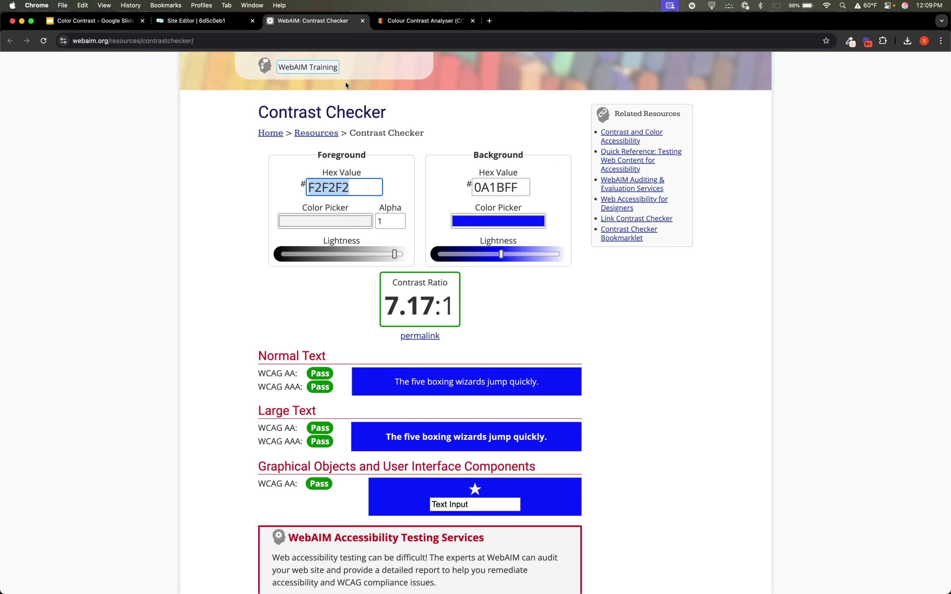
Step: In the site editor, set the font color of the paragraph under Header 2 to #f2f2f2 and finish the text edit
left_click(175, 21)
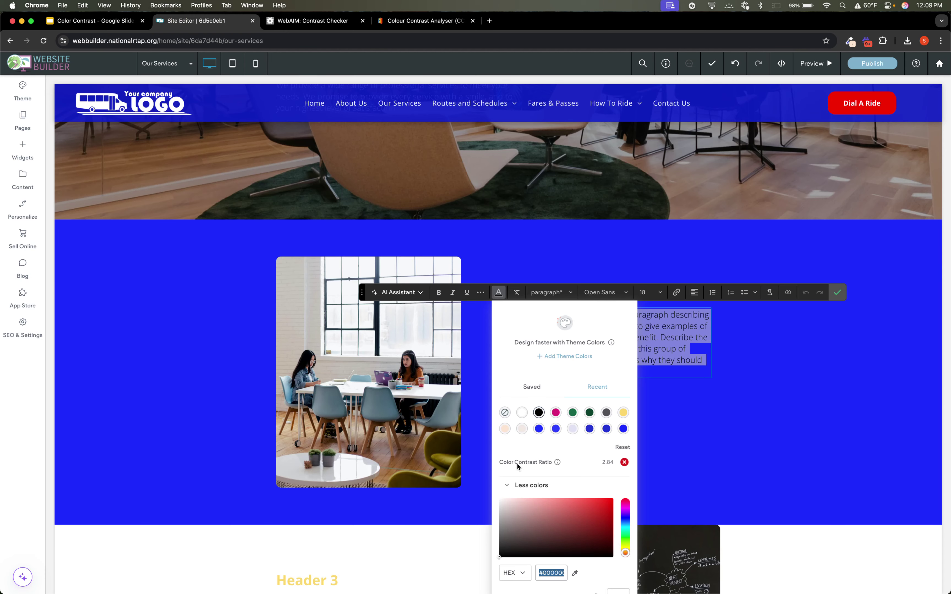
type("#f2f2f2")
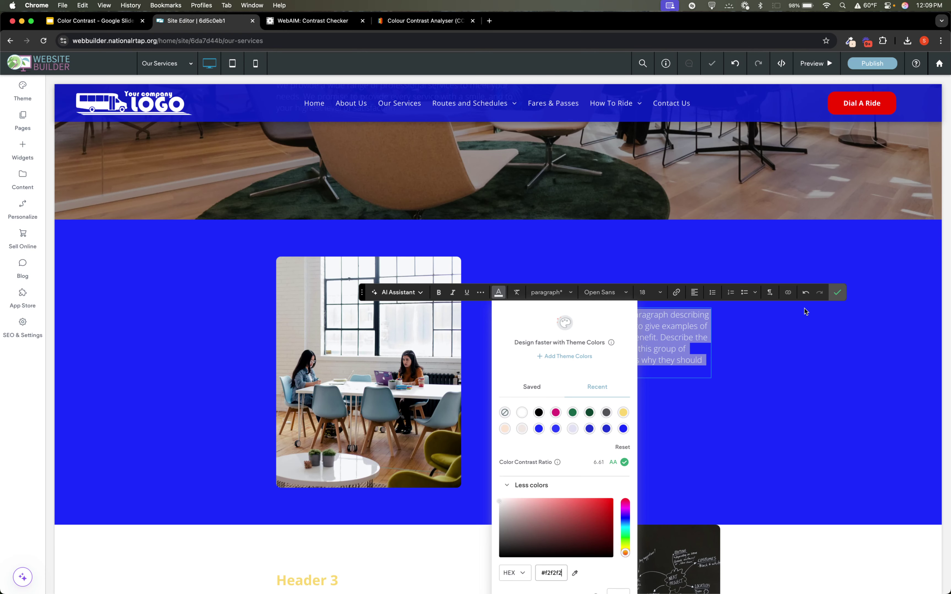
left_click(837, 292)
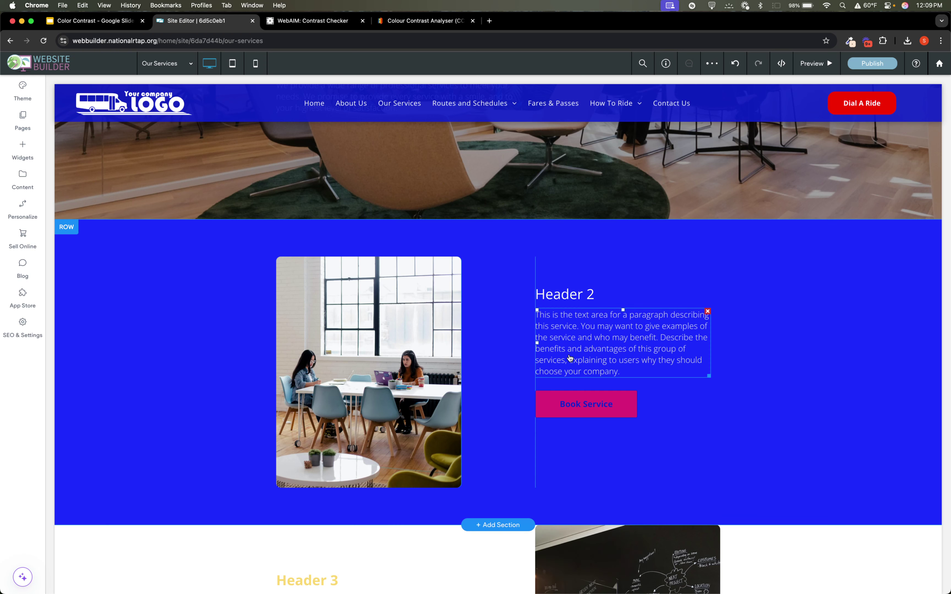
Step: Deselect the paragraph under Header 2 and close the Colour Contrast Analyser web page in the browser
left_click(767, 247)
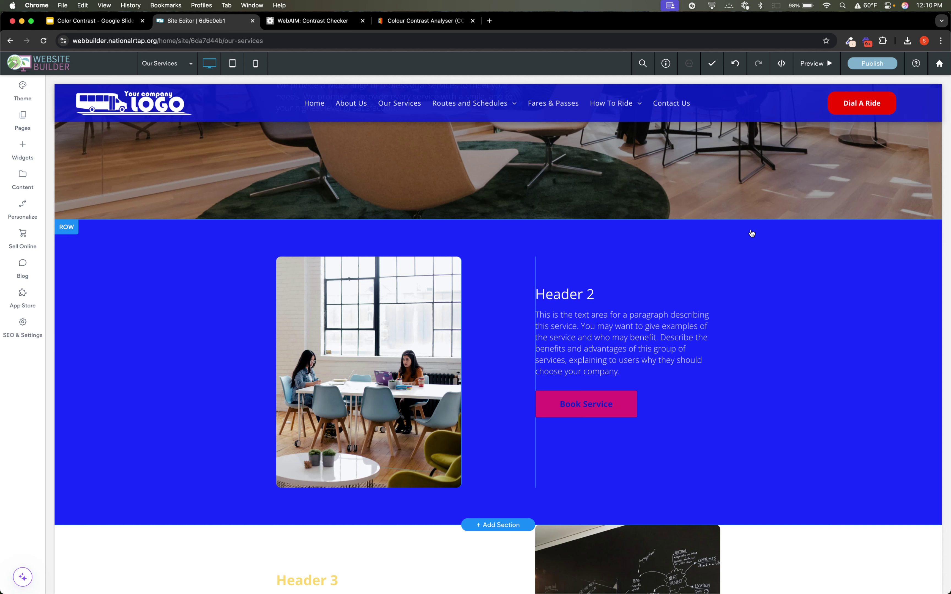
left_click(430, 25)
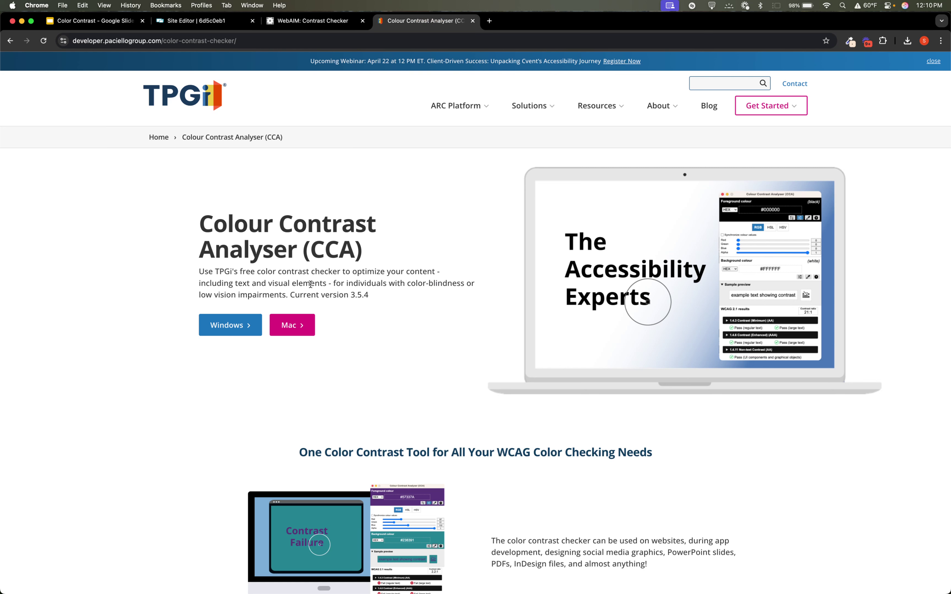
left_click(473, 21)
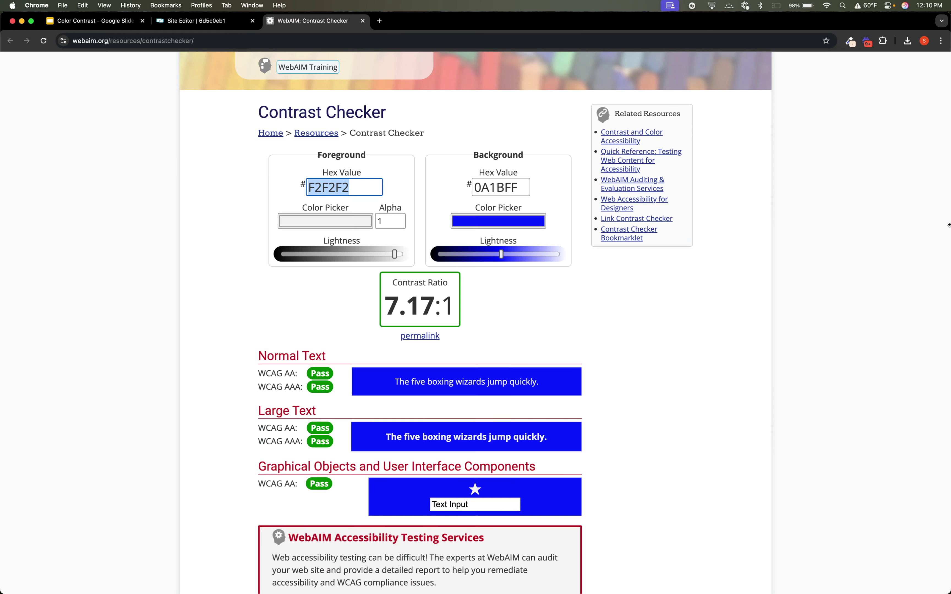
Step: Narrow the browser window to expose the Colour Contrast Analyser app beside it, and close the WebAIM Contrast Checker page
left_click_drag(948, 206, 937, 206)
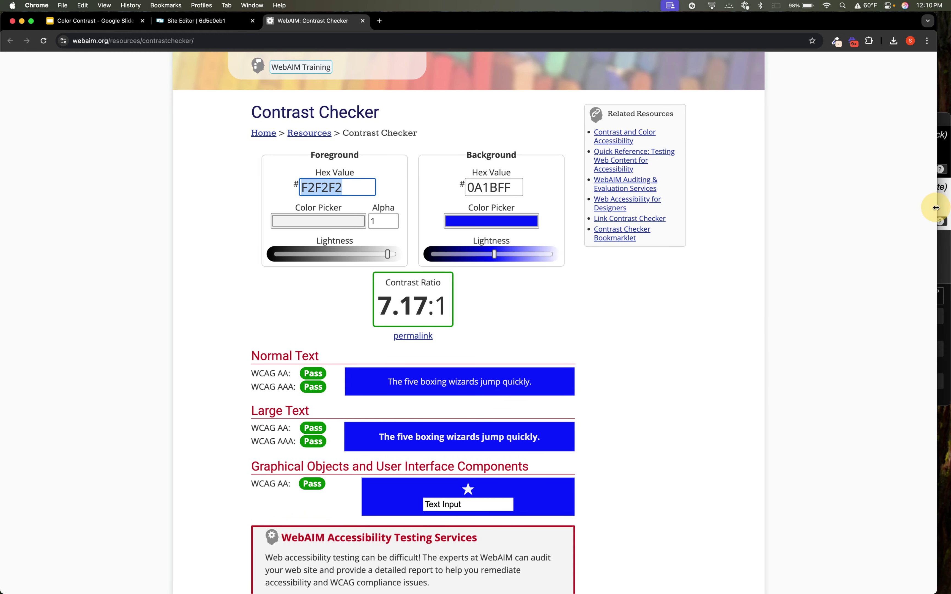
left_click(946, 273)
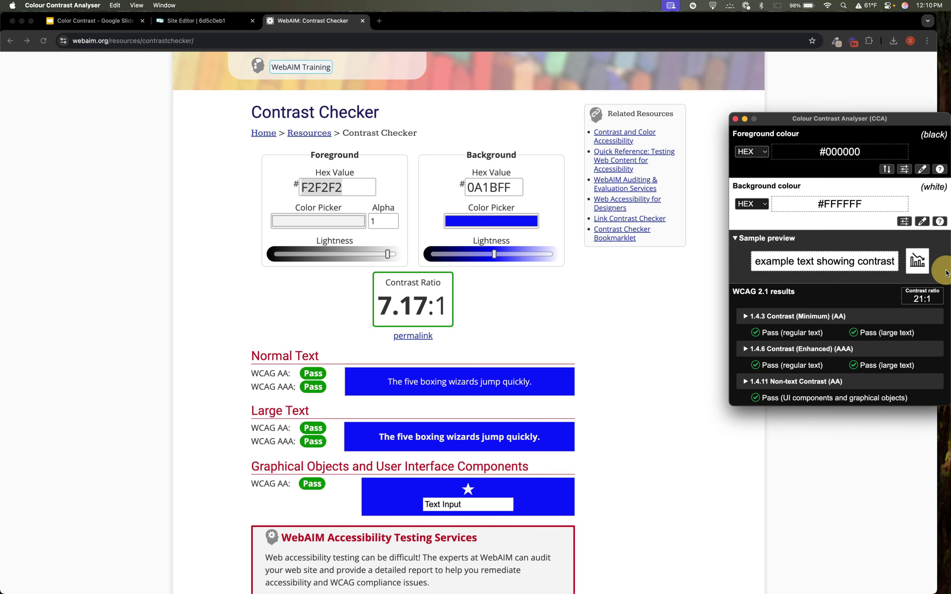
left_click_drag(890, 122, 892, 116)
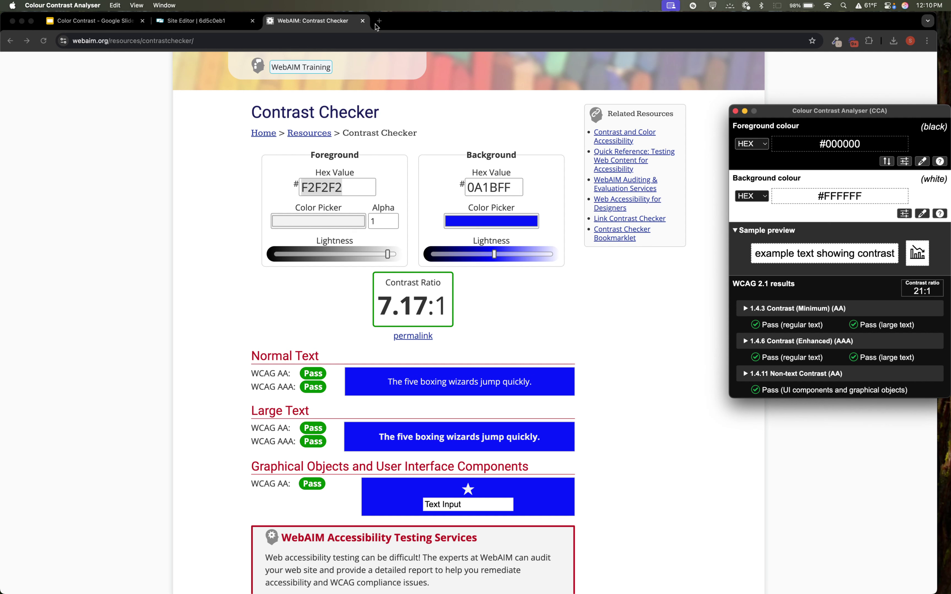
left_click(364, 25)
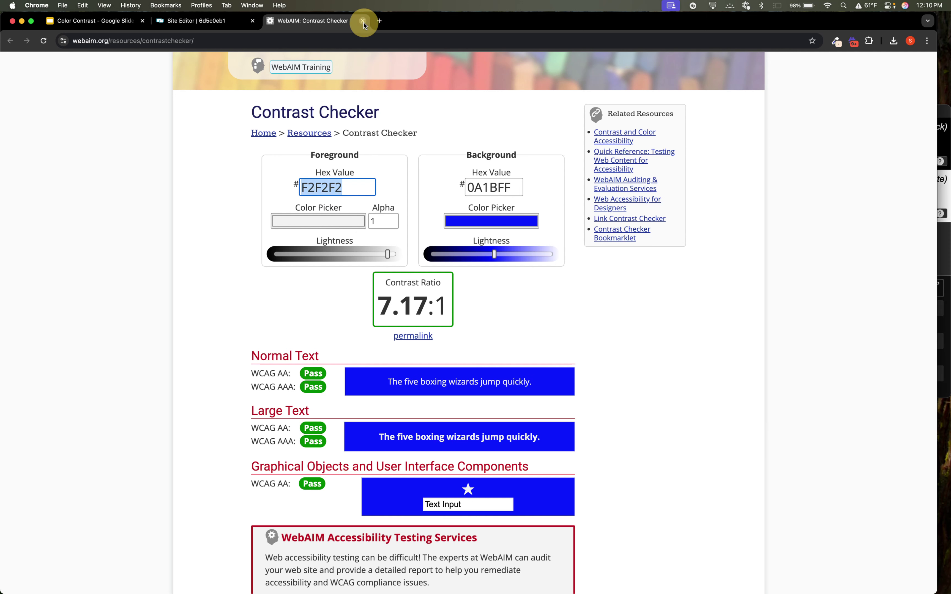
left_click(364, 25)
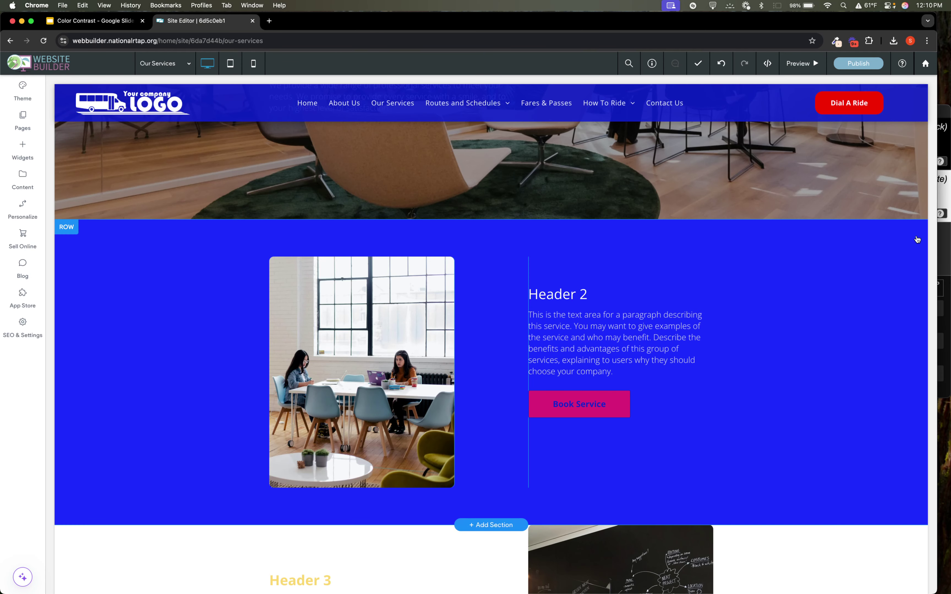
Step: Open the Book Service button's design settings under Header 2 and copy its background color's hex value
scroll(712, 382, "down", 2)
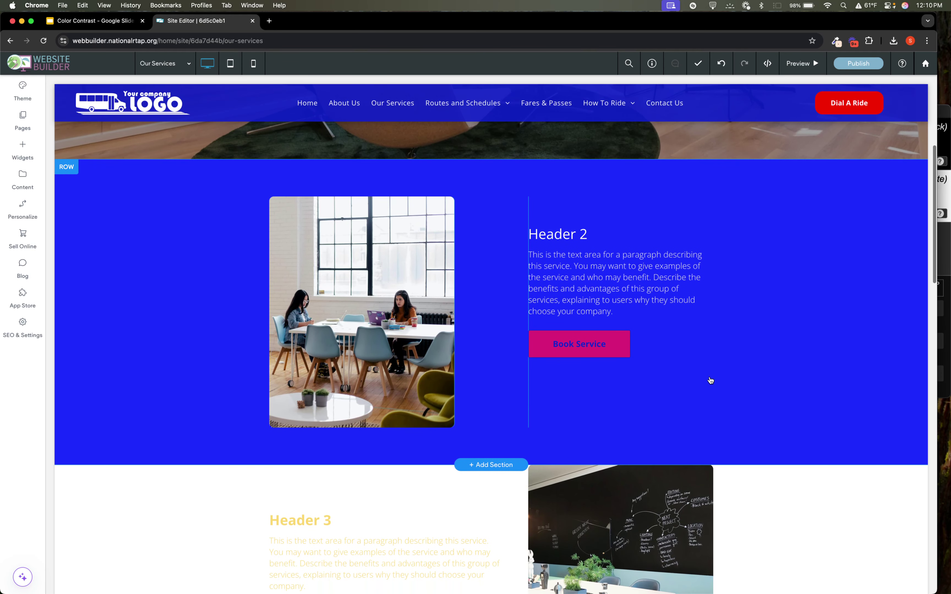
left_click(619, 353)
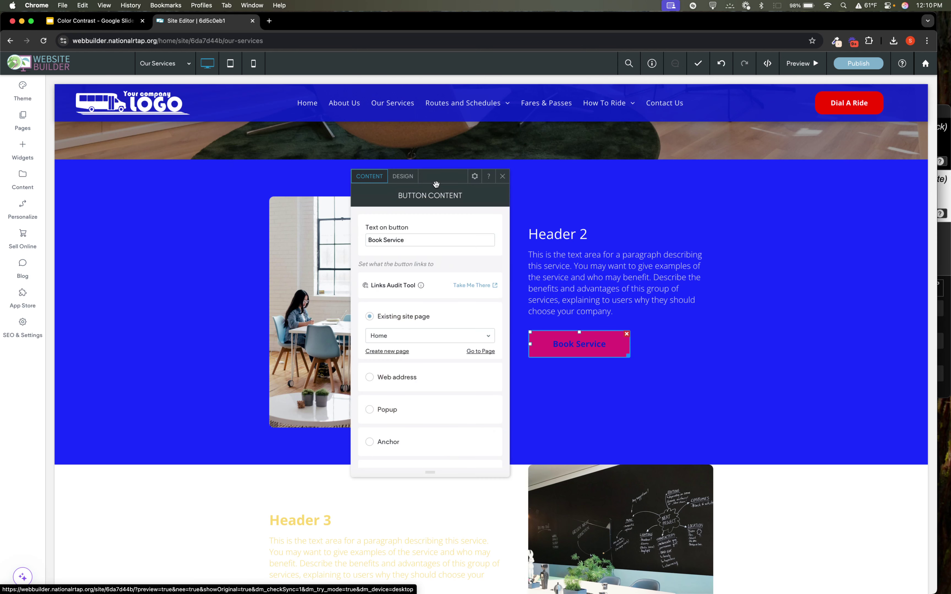
left_click(404, 182)
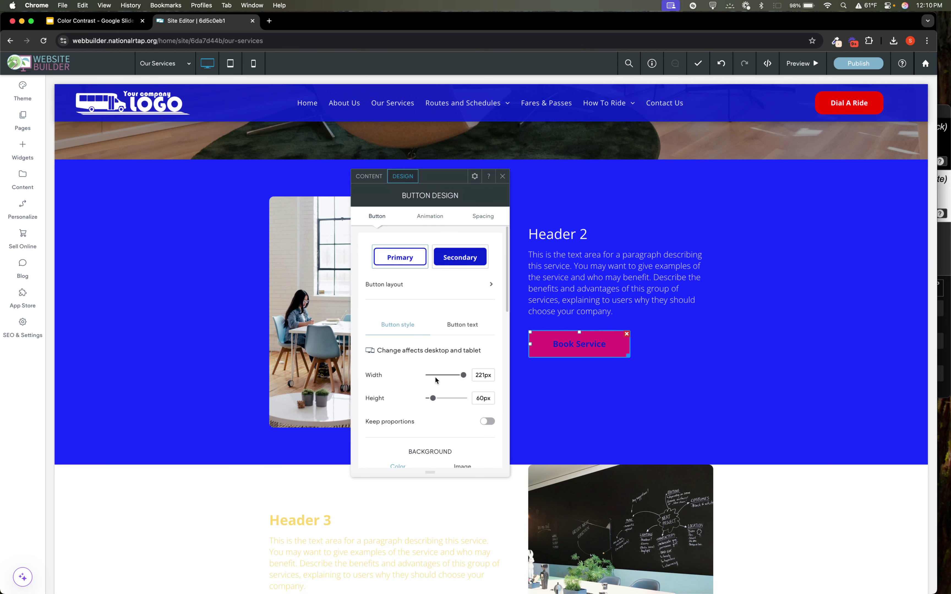
scroll(453, 365, "down", 3)
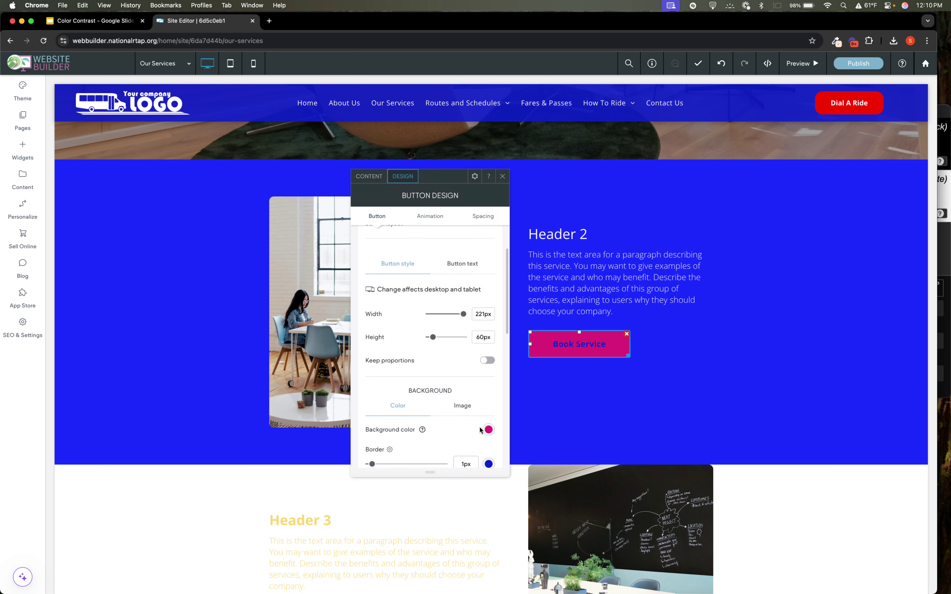
left_click(488, 430)
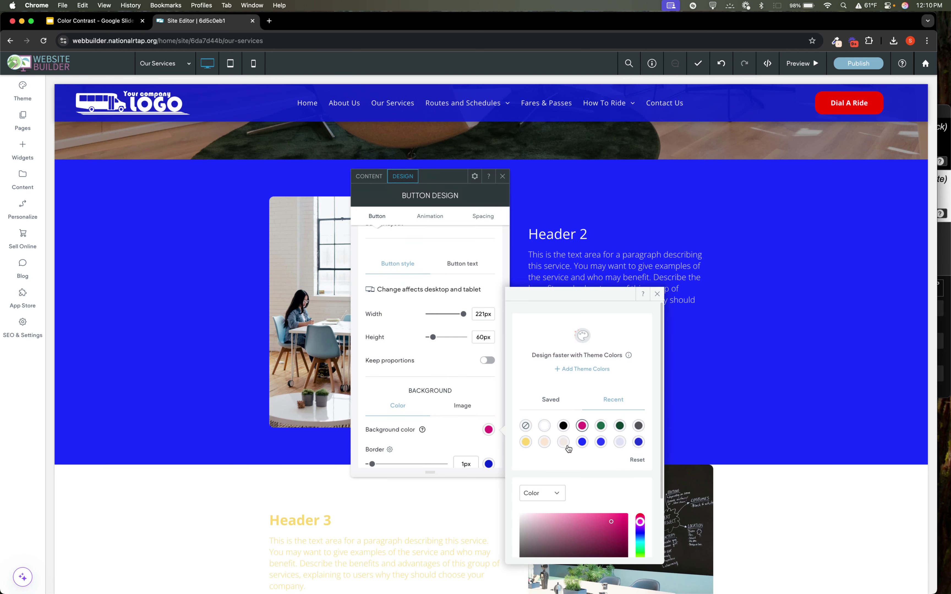
scroll(569, 442, "down", 3)
left_click(571, 511)
key("super+c")
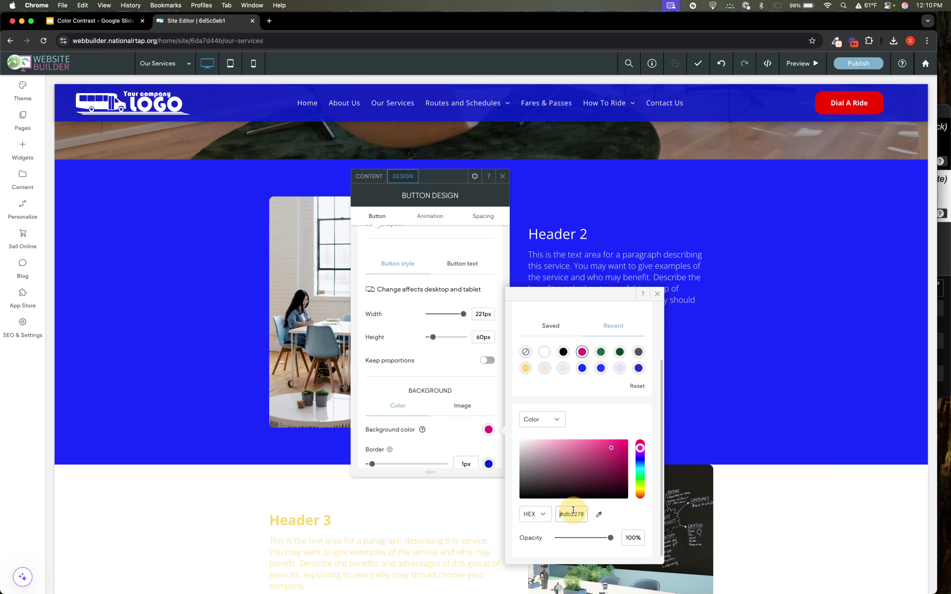
left_click(658, 294)
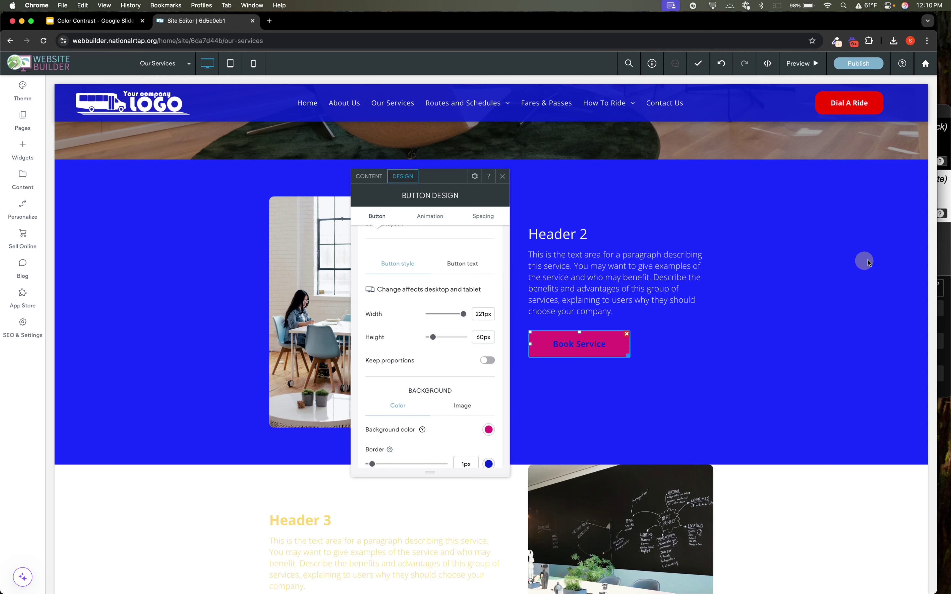
Step: Switch to Colour Contrast Analyser and set the background colour to the copied #db2278
left_click(945, 247)
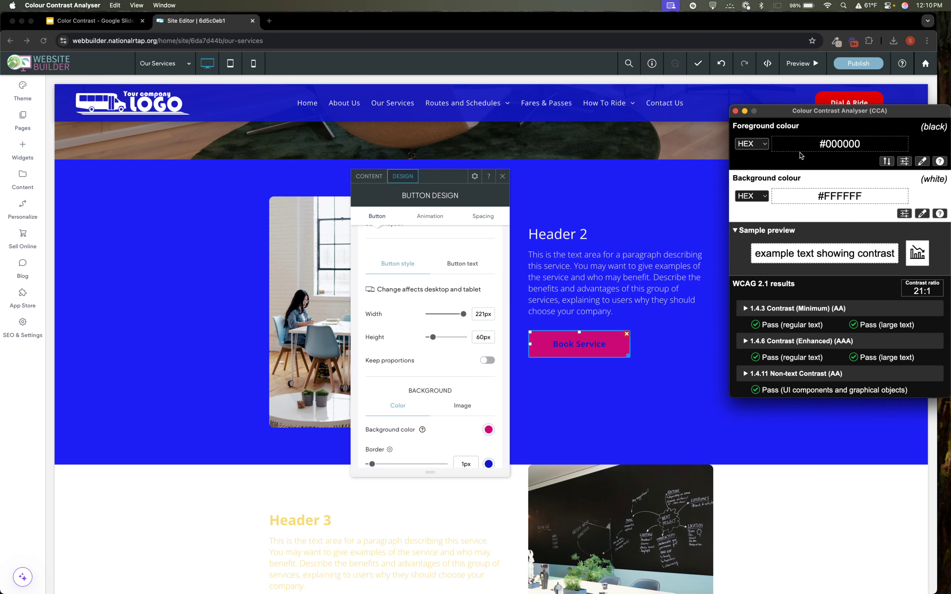
triple_click(839, 195)
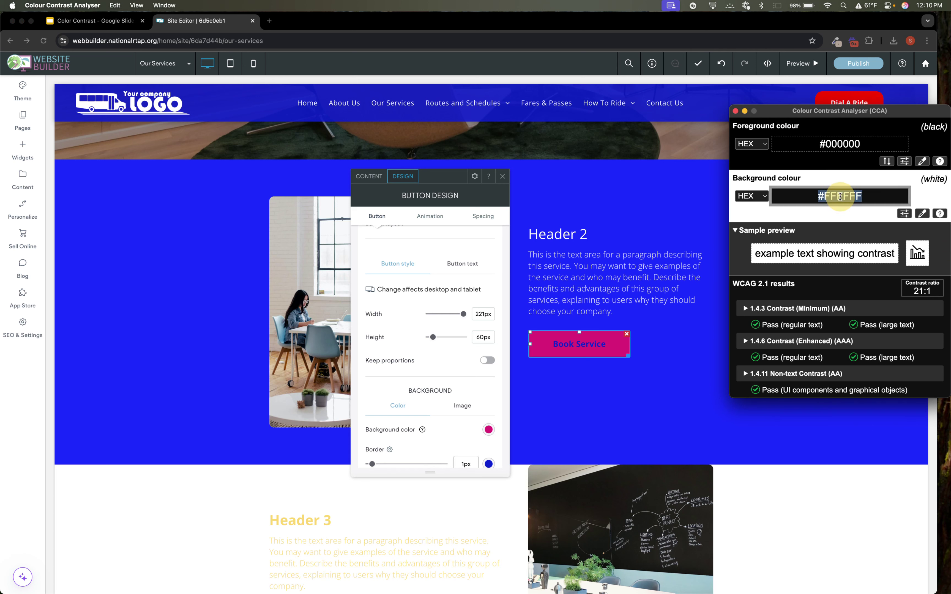
key("super+v")
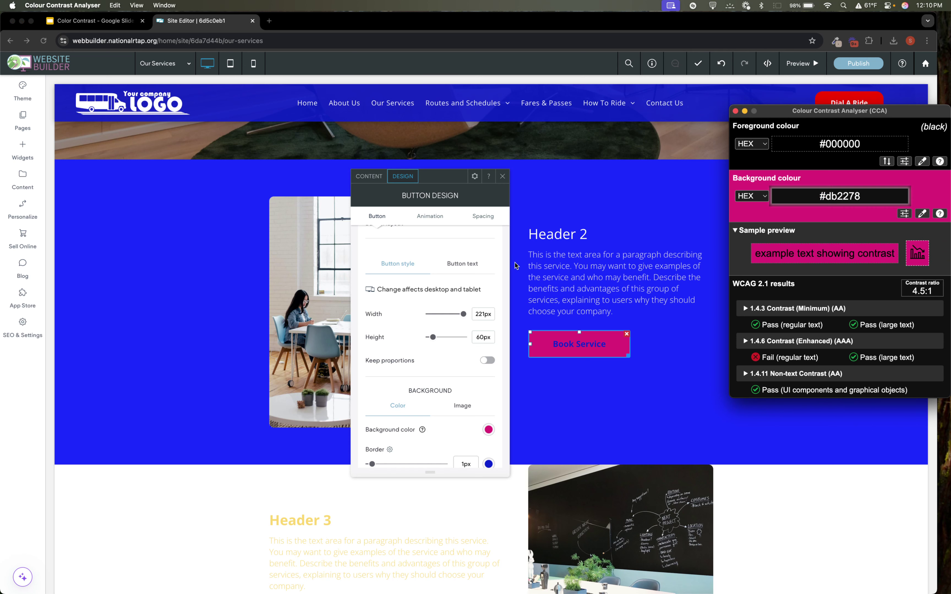
Step: In the site editor, open the Book Service button's text font color and copy its hex value
left_click(459, 267)
left_click(461, 266)
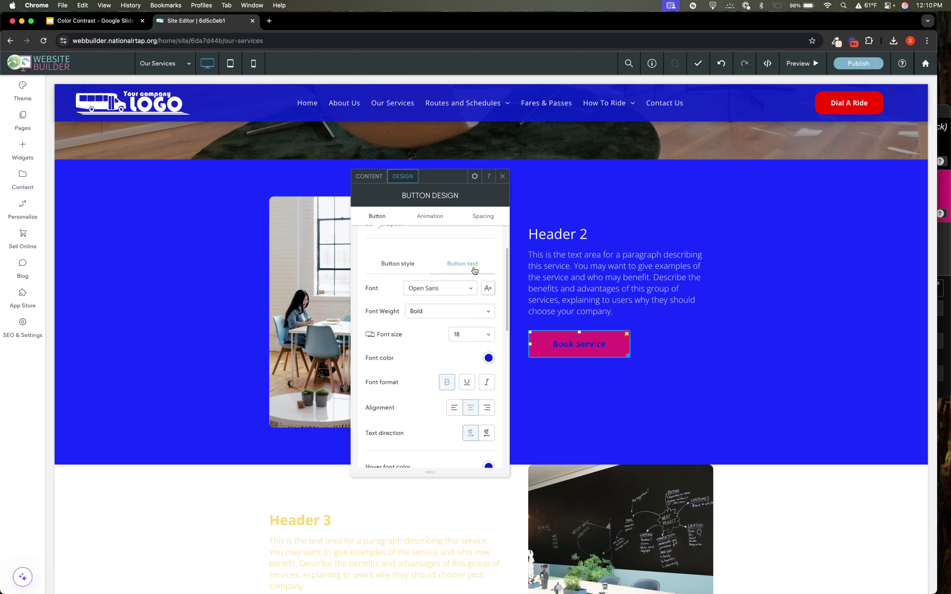
left_click(489, 359)
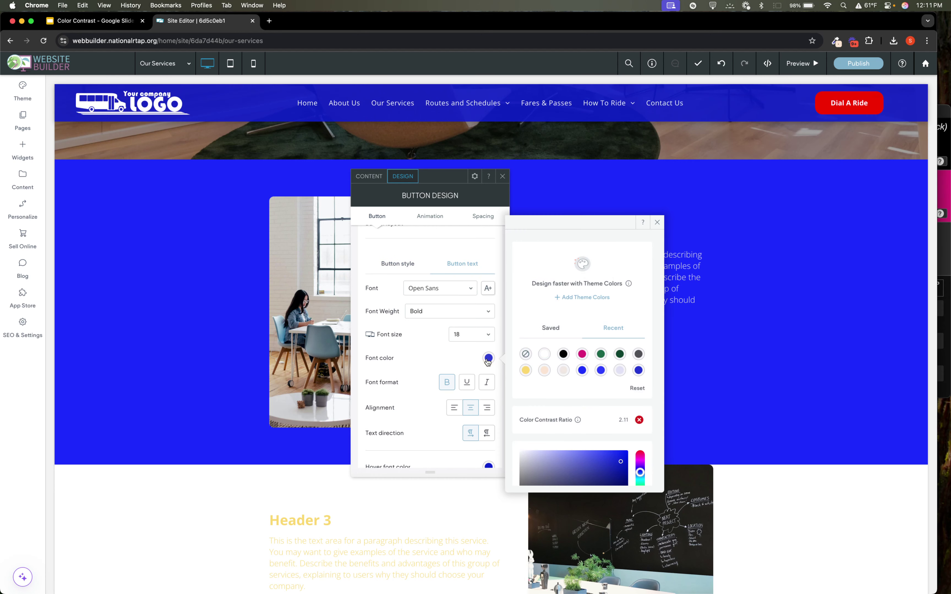
scroll(586, 417, "down", 3)
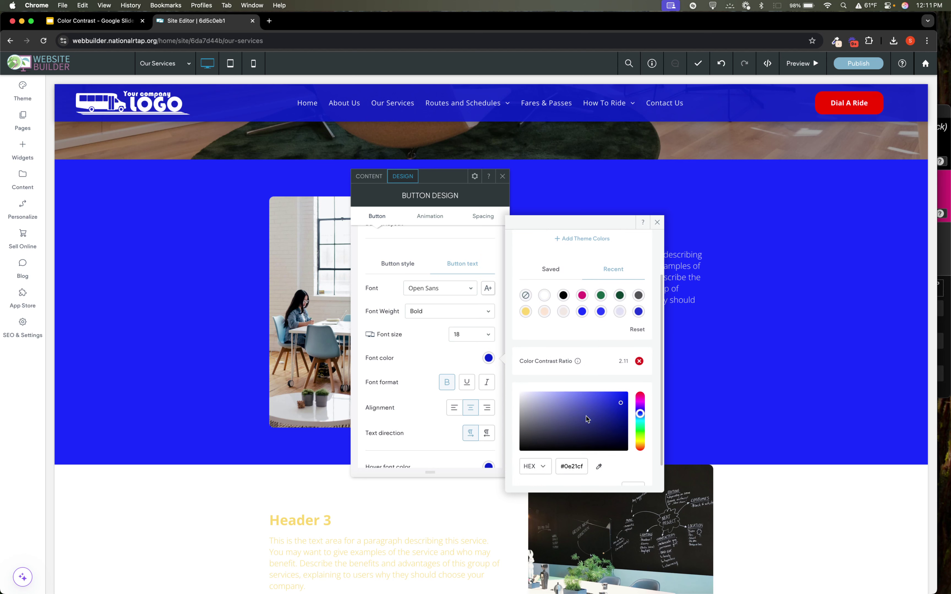
triple_click(572, 445)
key("super+c")
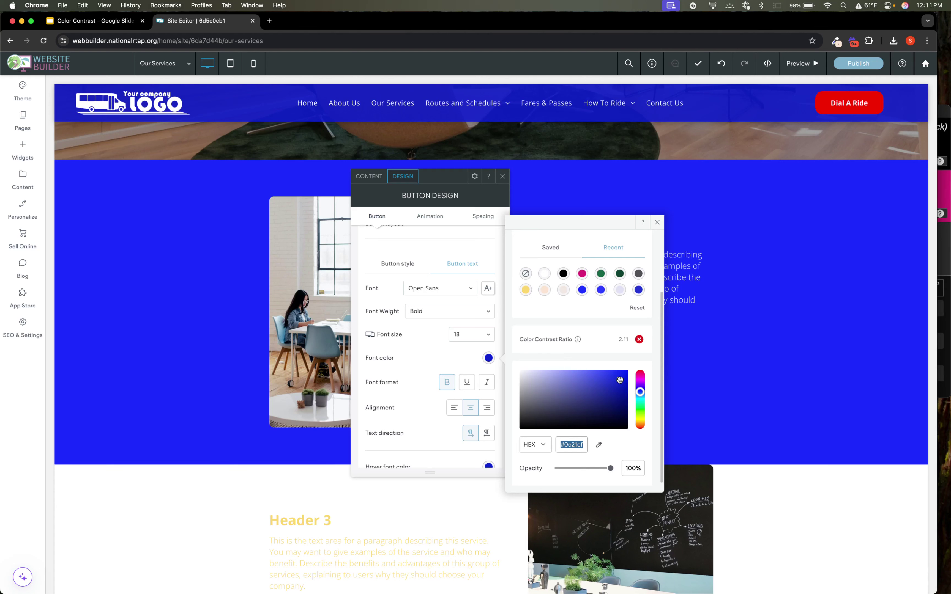
left_click_drag(620, 380, 579, 378)
triple_click(581, 445)
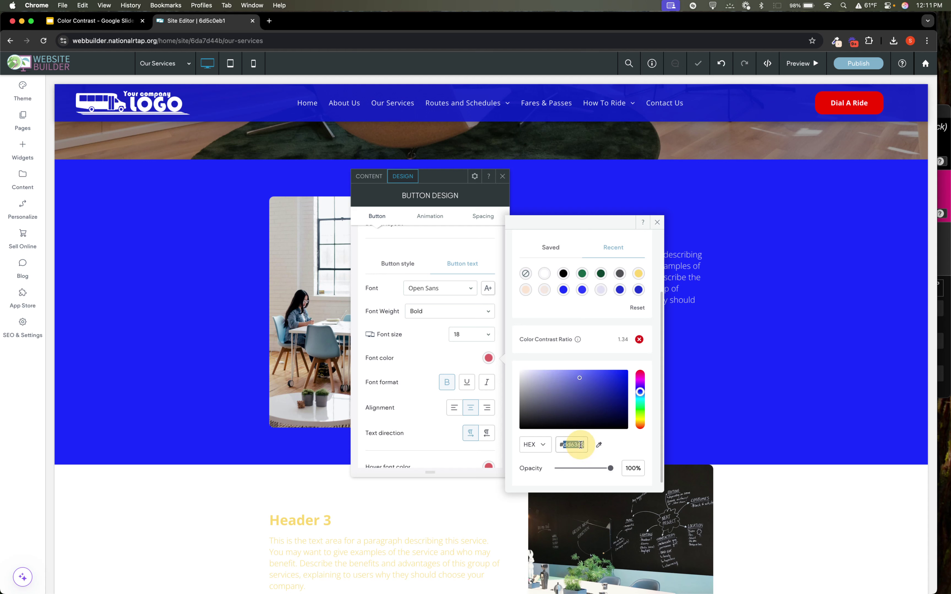
key("super+v")
Step: Set the foreground colour in Colour Contrast Analyser to the button text's #0e21cf
left_click(945, 270)
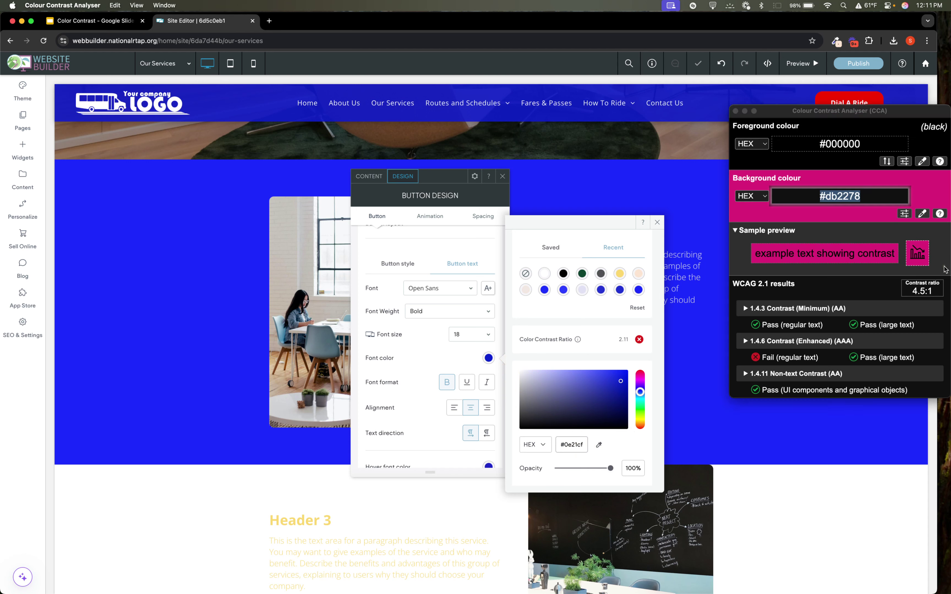
triple_click(856, 145)
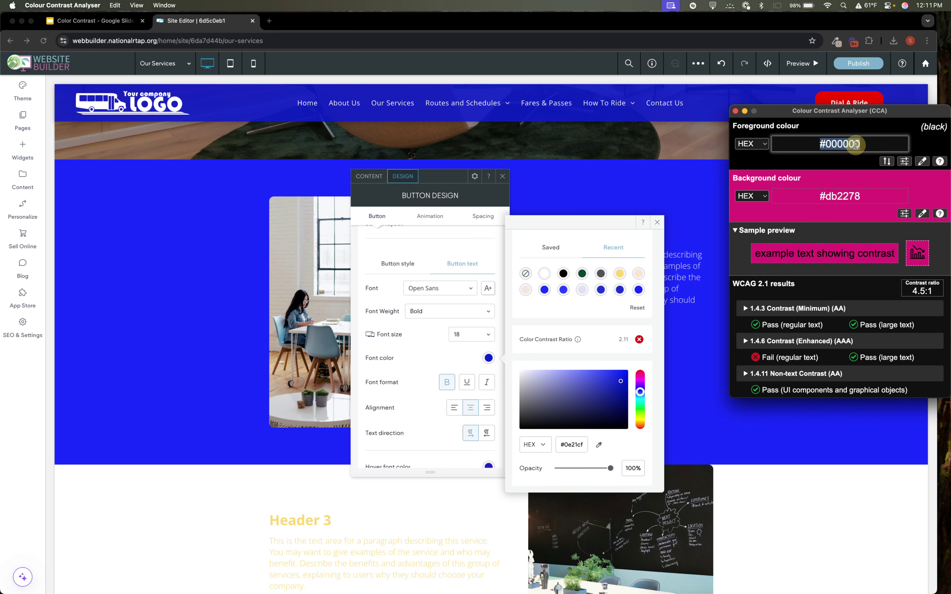
key("super+v")
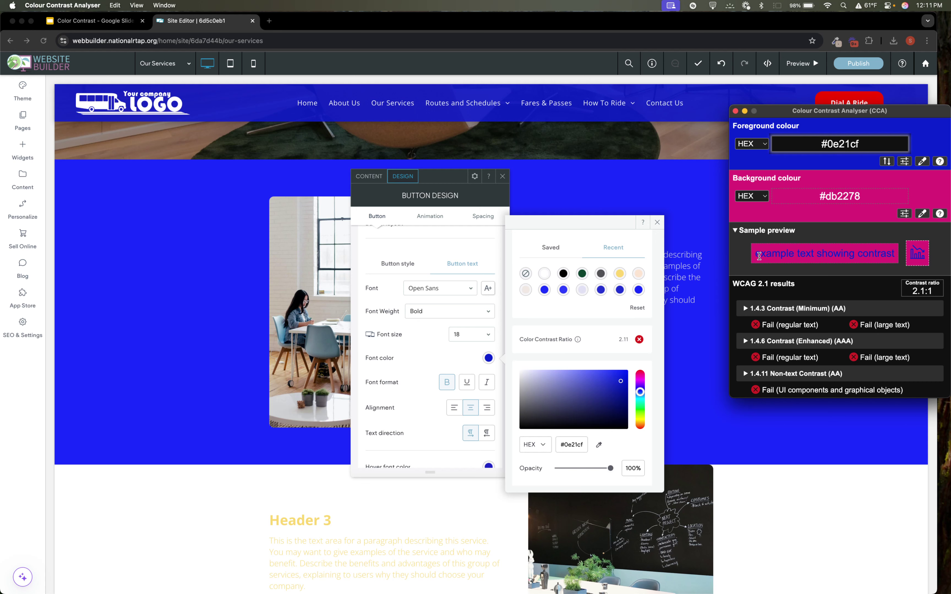
Step: Move the button design dialog clear of the Book Service button and set the button's font color to #ffffff
left_click(416, 177)
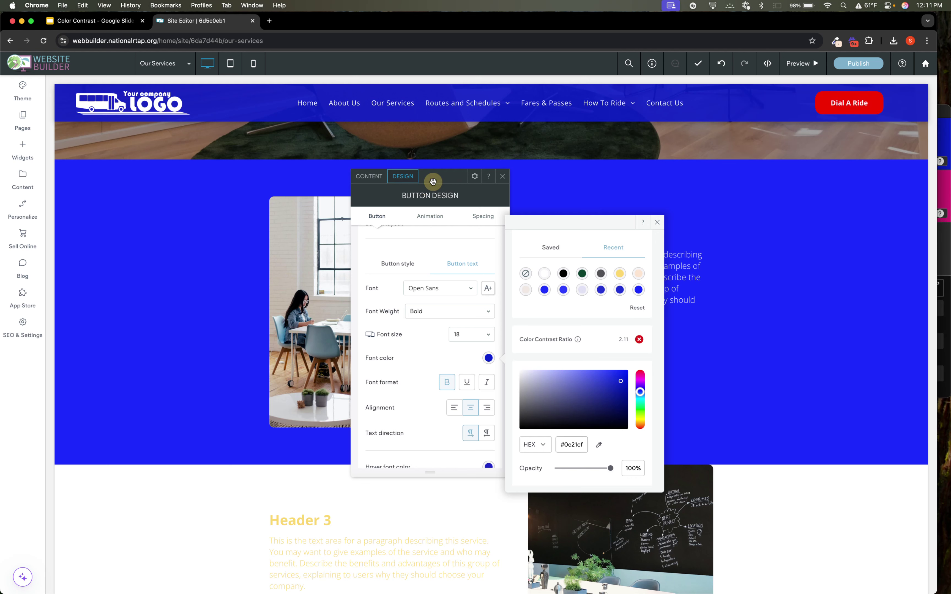
left_click_drag(433, 178, 263, 148)
left_click(938, 195)
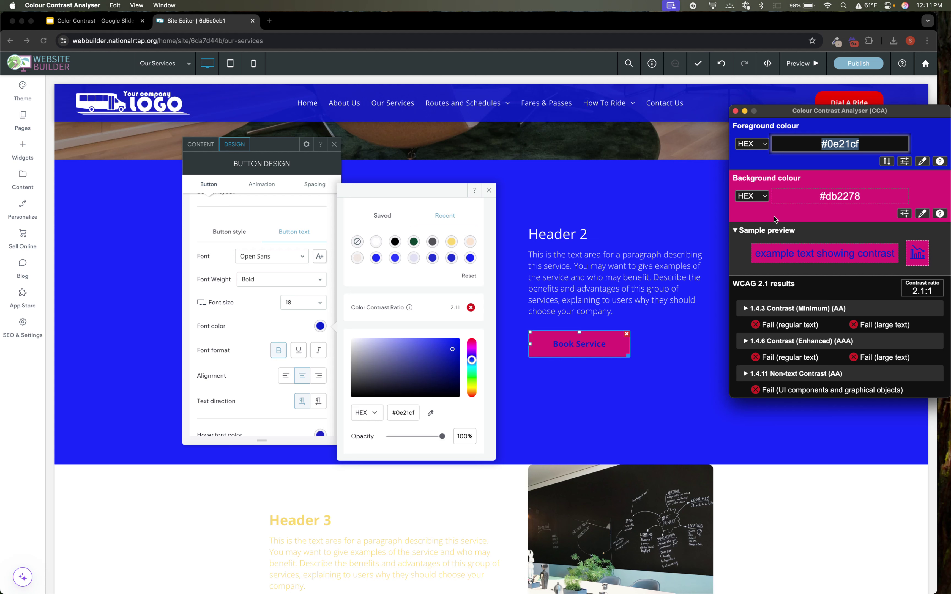
left_click(454, 352)
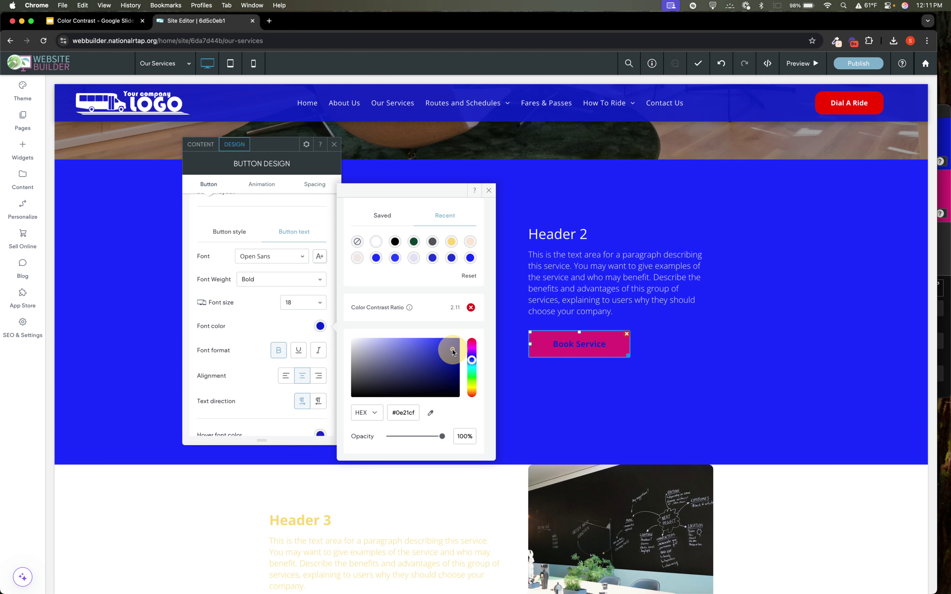
left_click_drag(453, 350, 335, 331)
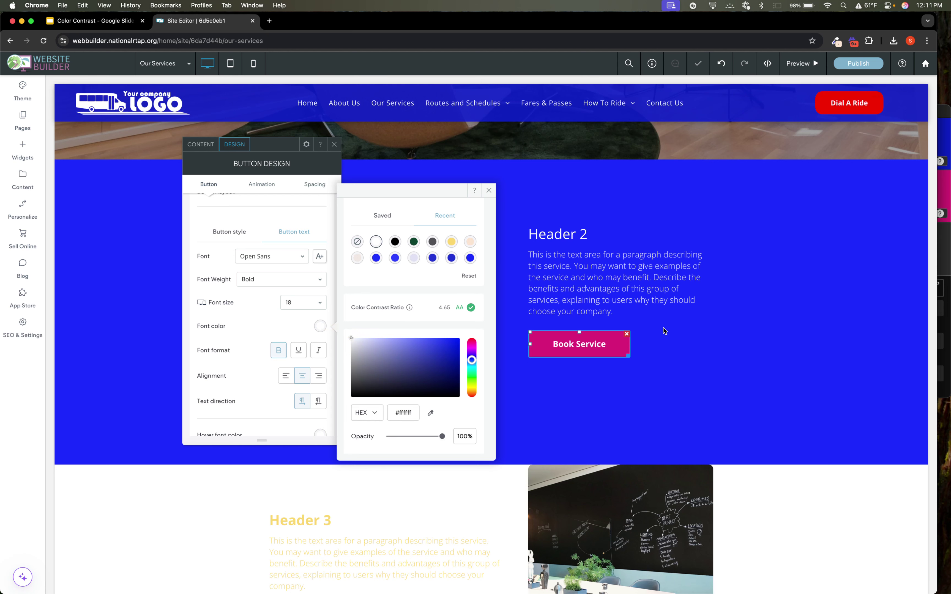
Step: Copy the button's new font color value and set it as the foreground colour #ffffff in Colour Contrast Analyser
left_click(409, 409)
key("super+c")
left_click(946, 264)
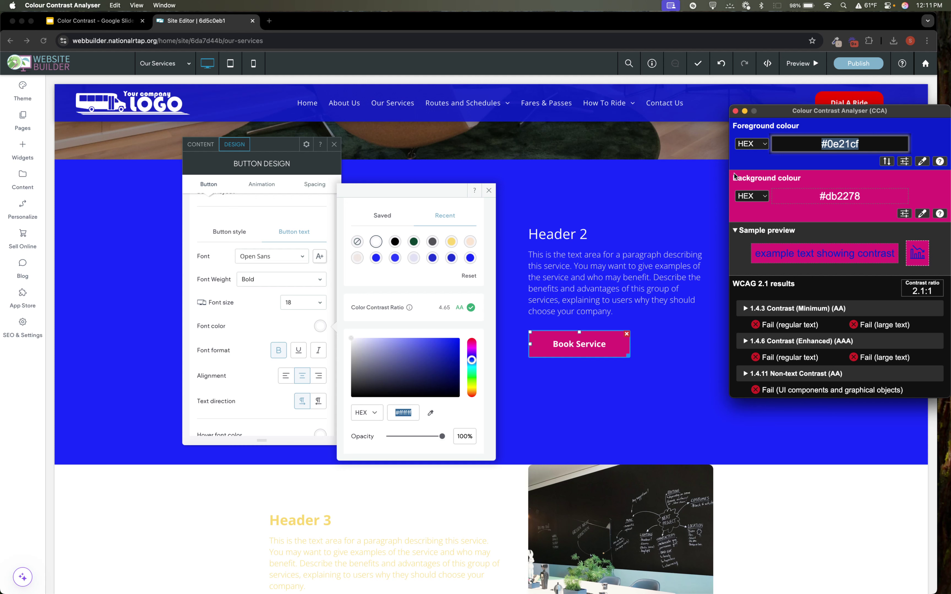
key("super+v")
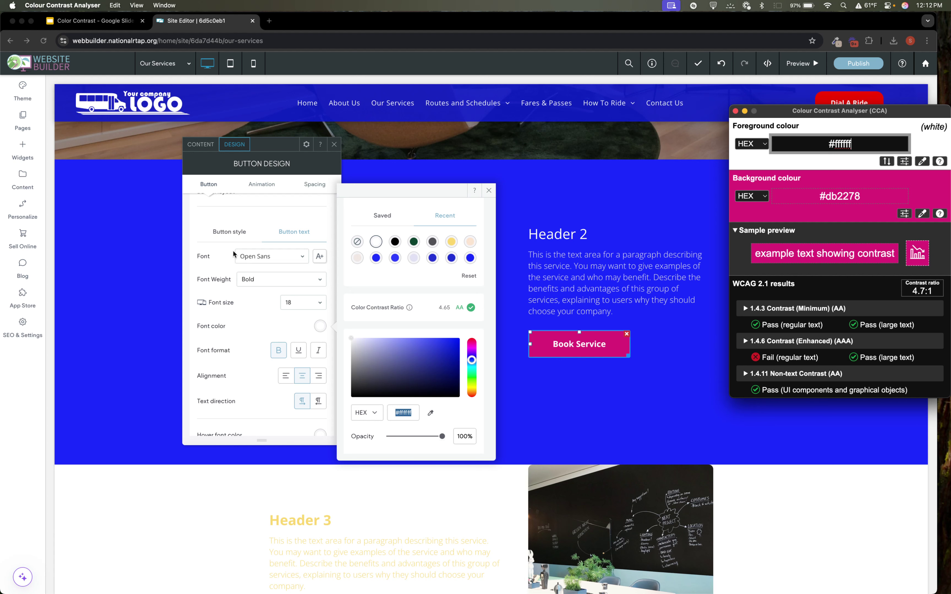
Step: Open the Book Service button's background color in its button style settings and shift it to #e1106a
left_click(237, 217)
scroll(237, 217, "up", 3)
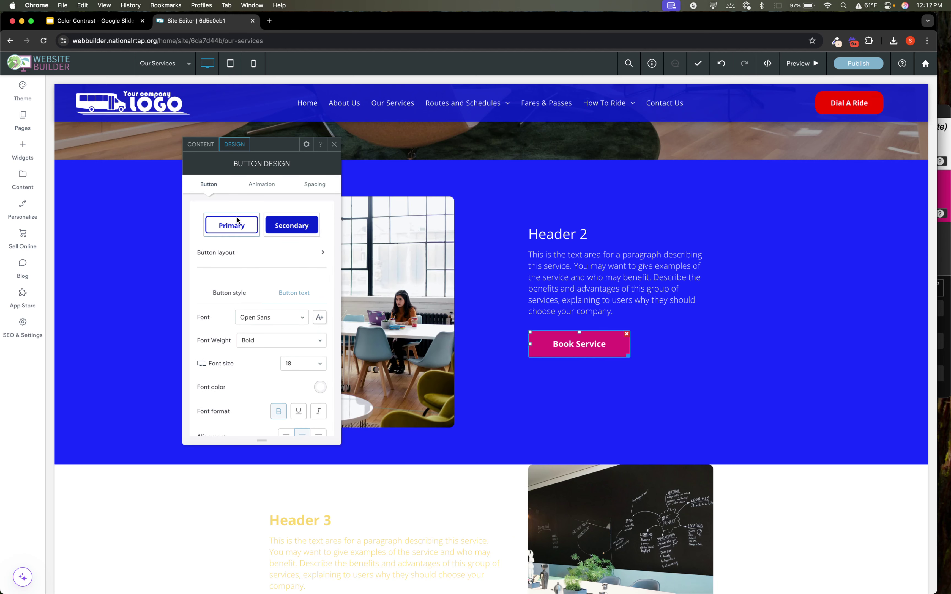
left_click(240, 293)
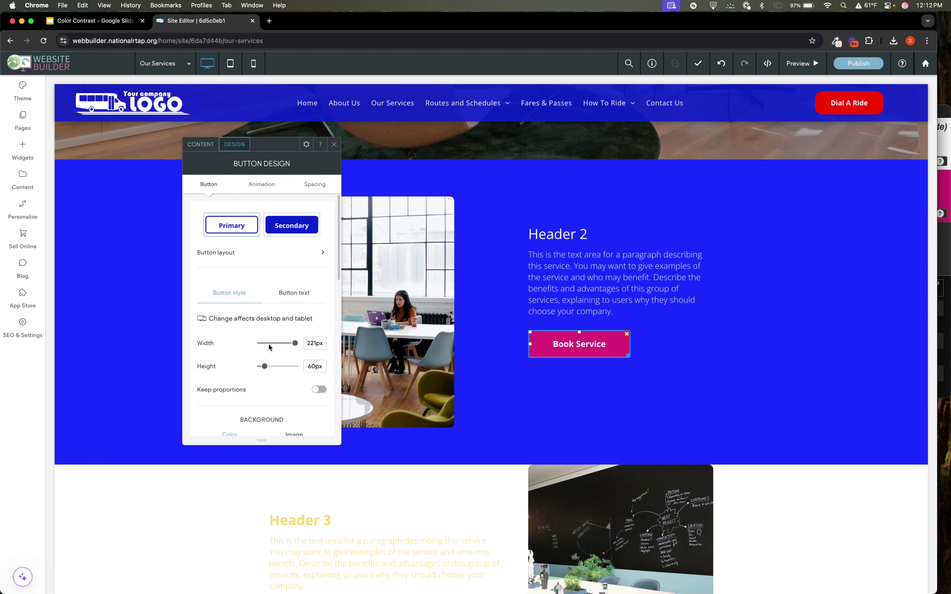
scroll(268, 346, "down", 5)
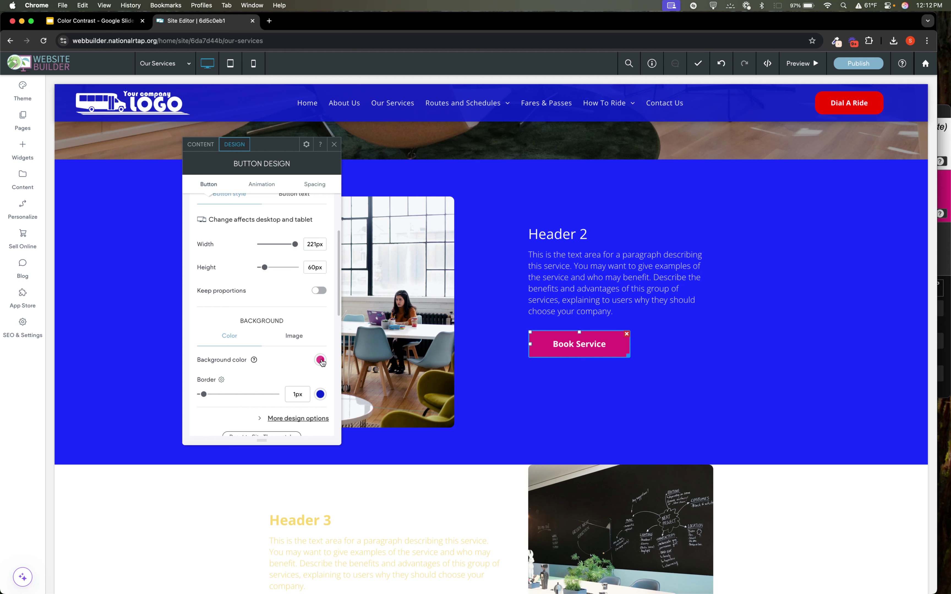
left_click(320, 361)
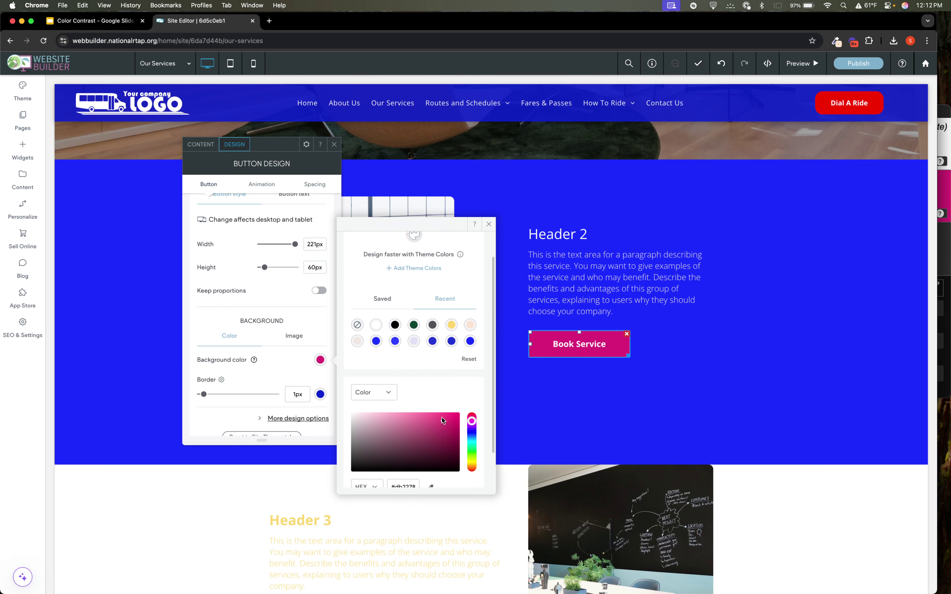
left_click_drag(441, 420, 451, 419)
scroll(417, 432, "down", 2)
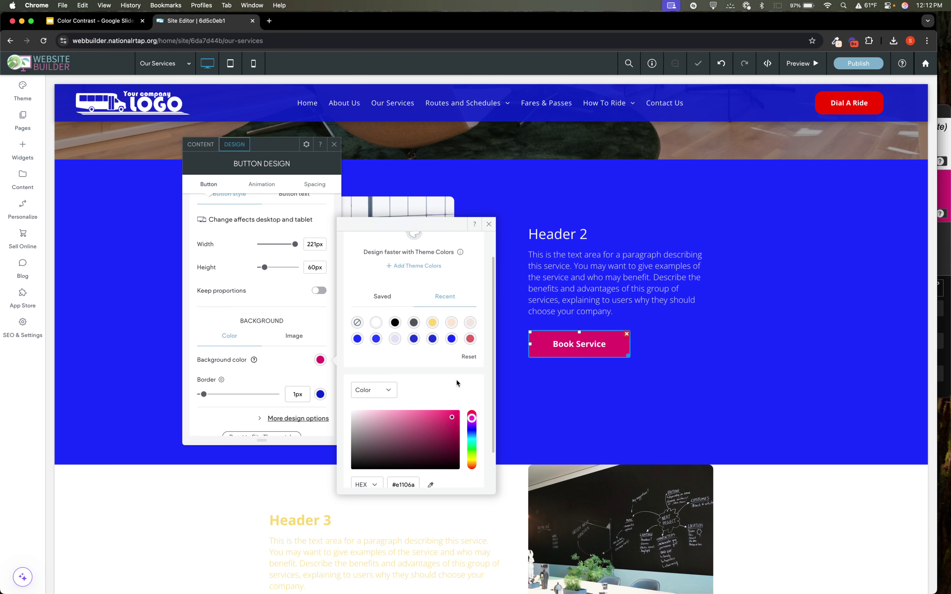
Step: Copy the button's background hex value and set it as the background colour #e1106a in Colour Contrast Analyser
double_click(403, 445)
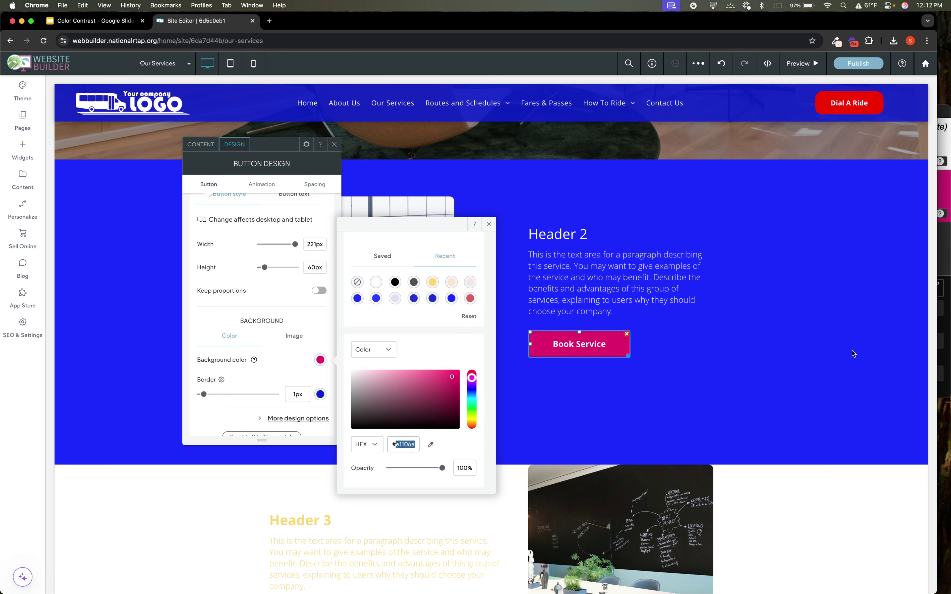
triple_click(397, 445)
key("super+c")
left_click(947, 258)
left_click(844, 199)
key("super+v")
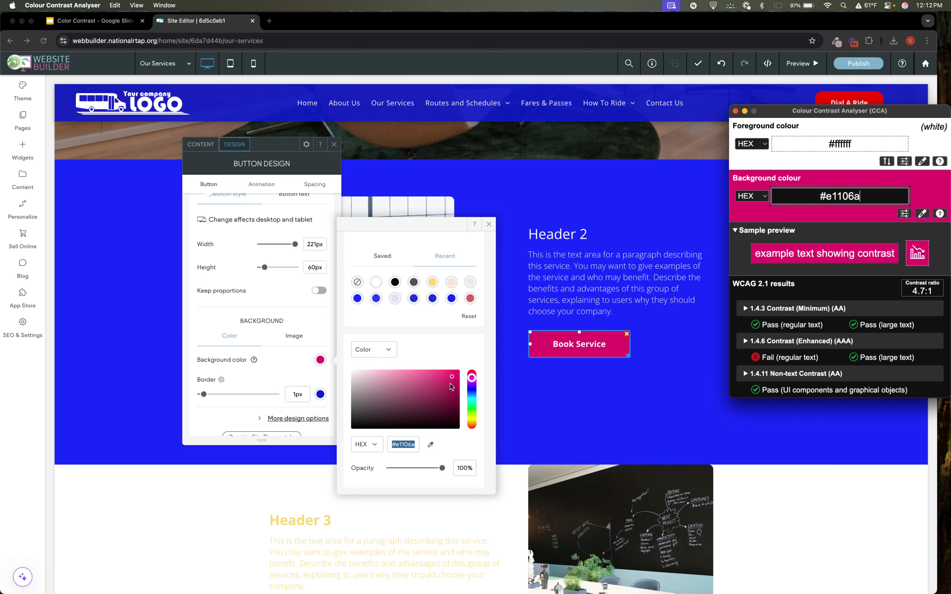
Step: Darken the Book Service button's background to #ce0c5e and set that value as the background colour in Colour Contrast Analyser
left_click(452, 377)
mouse_move(452, 377)
left_mouse_down()
mouse_move(458, 390)
mouse_move(453, 381)
left_mouse_up()
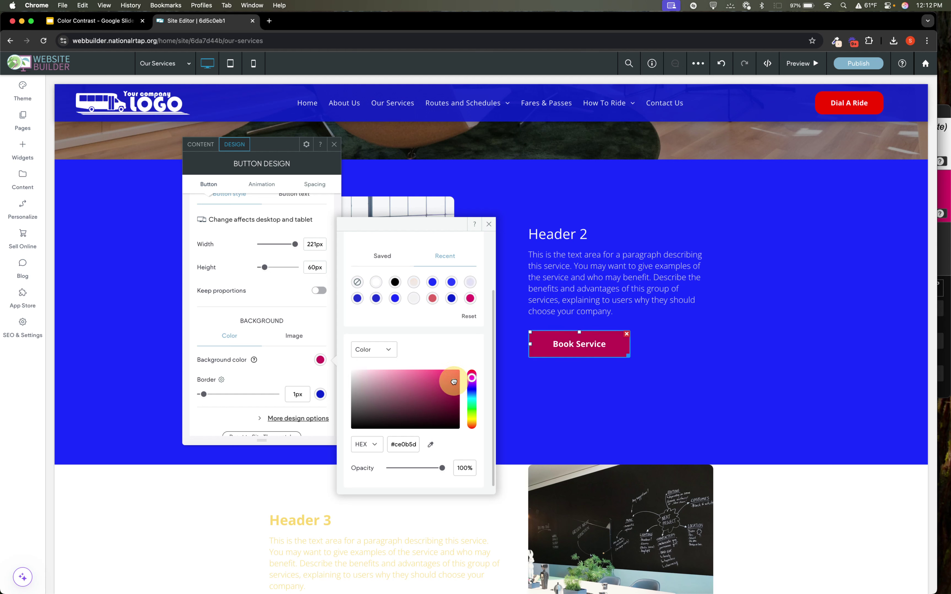
double_click(403, 444)
key("ctrl+c")
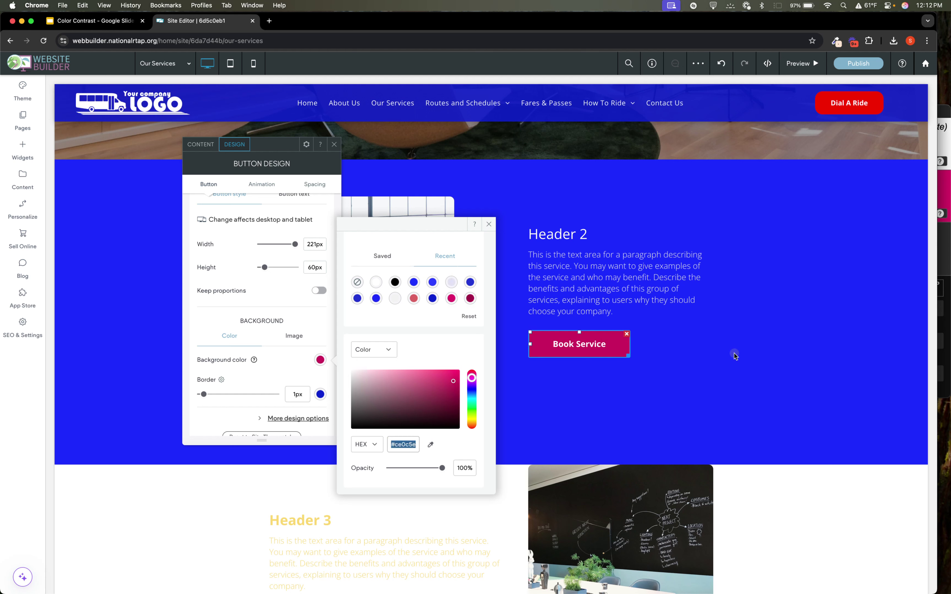
left_click(939, 268)
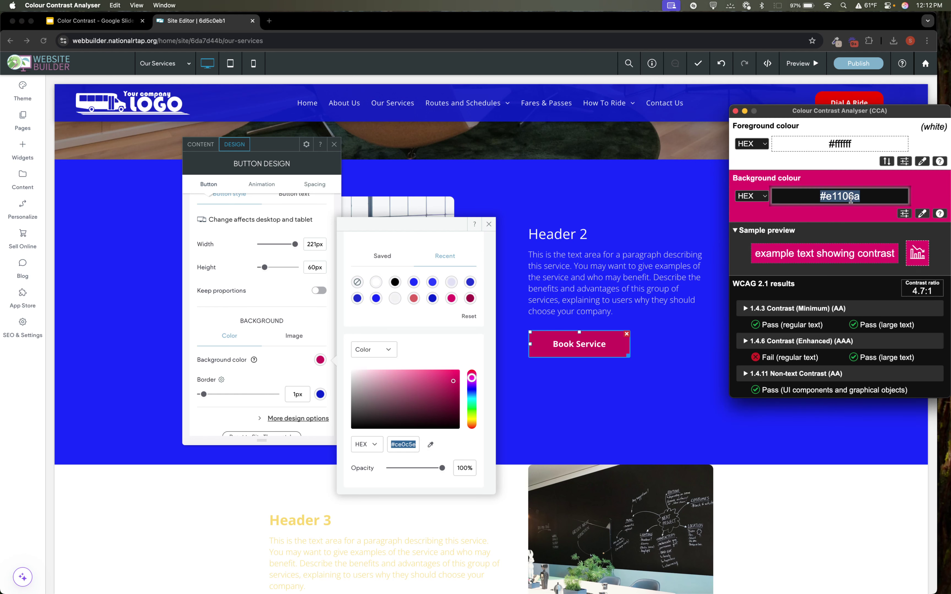
left_click(851, 198)
key("ctrl+v")
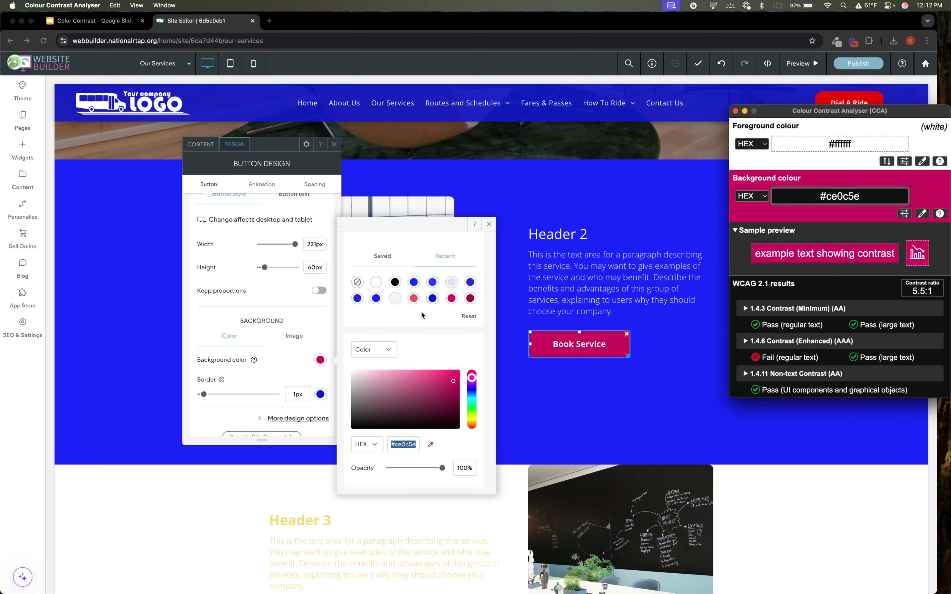
Step: Darken the Book Service button's background color further to #a40c4a
left_click(451, 388)
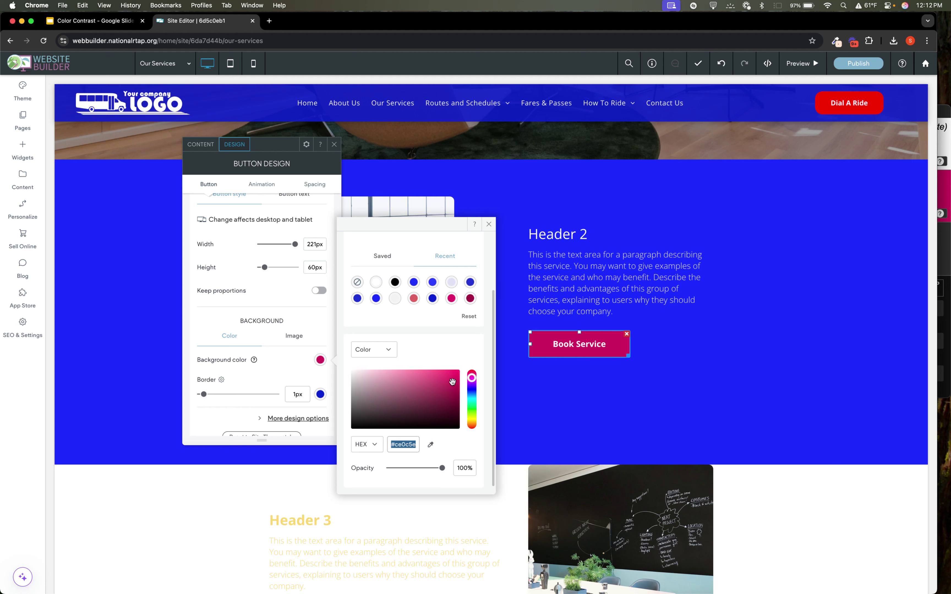
left_click(452, 388)
left_click_drag(453, 388, 452, 390)
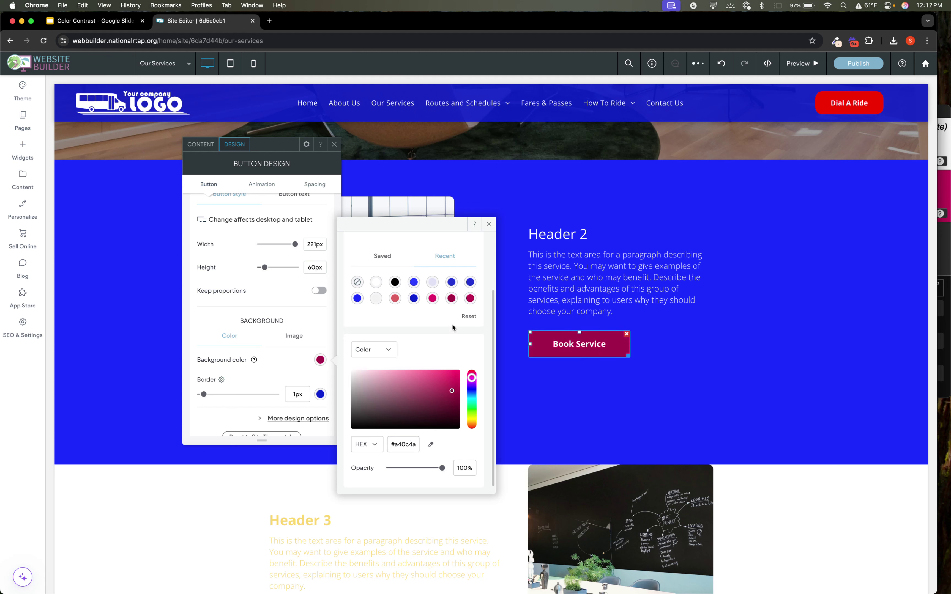
Step: Shift the button's background hue to red #de0808 and set that value as the background colour in Colour Contrast Analyser
mouse_move(473, 378)
left_mouse_down()
mouse_move(448, 384)
mouse_move(455, 378)
left_mouse_up()
left_click(401, 444)
key("super+c")
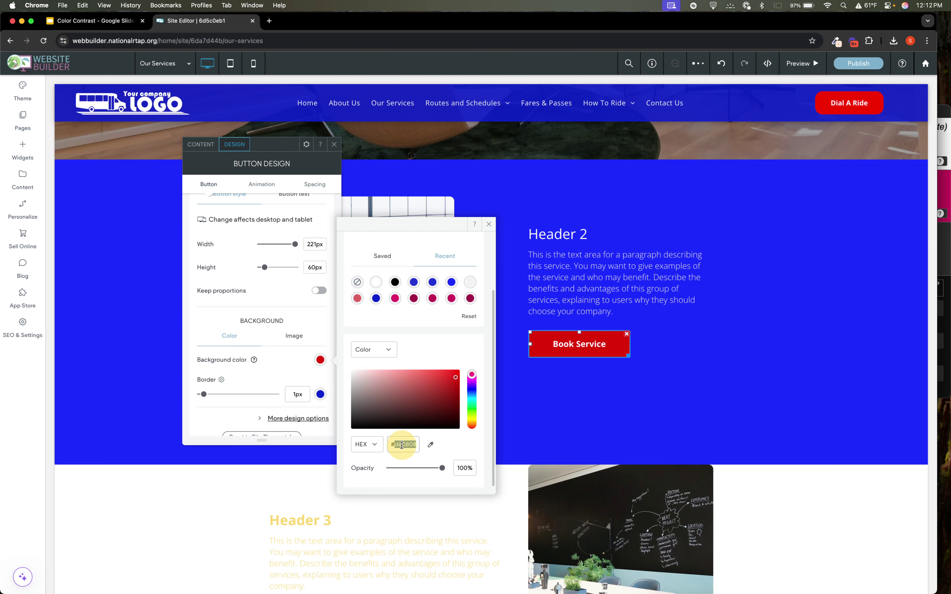
left_click(949, 278)
key("super+v")
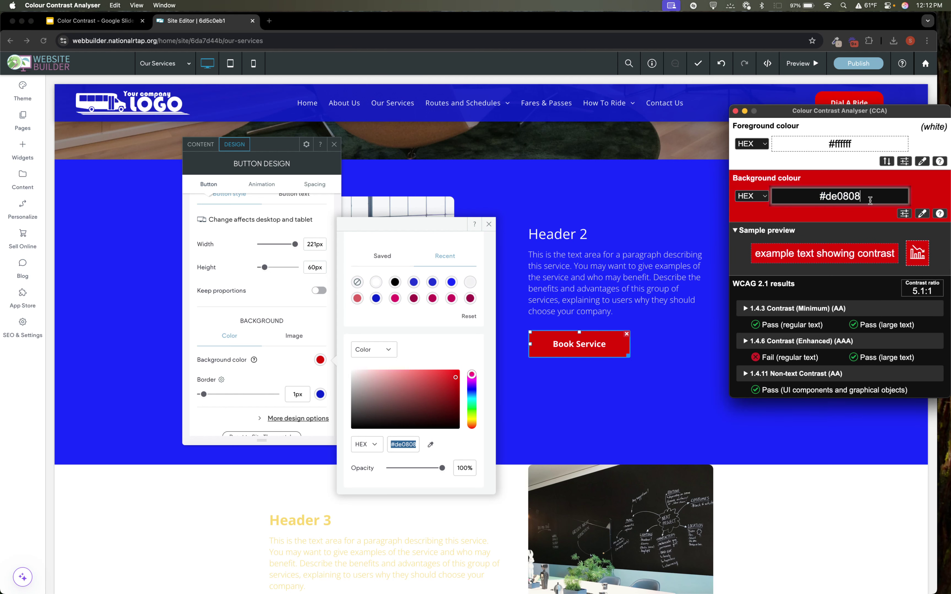
Step: Darken the button's red background to #be0000 and set that value as the background colour in Colour Contrast Analyser
left_click(426, 391)
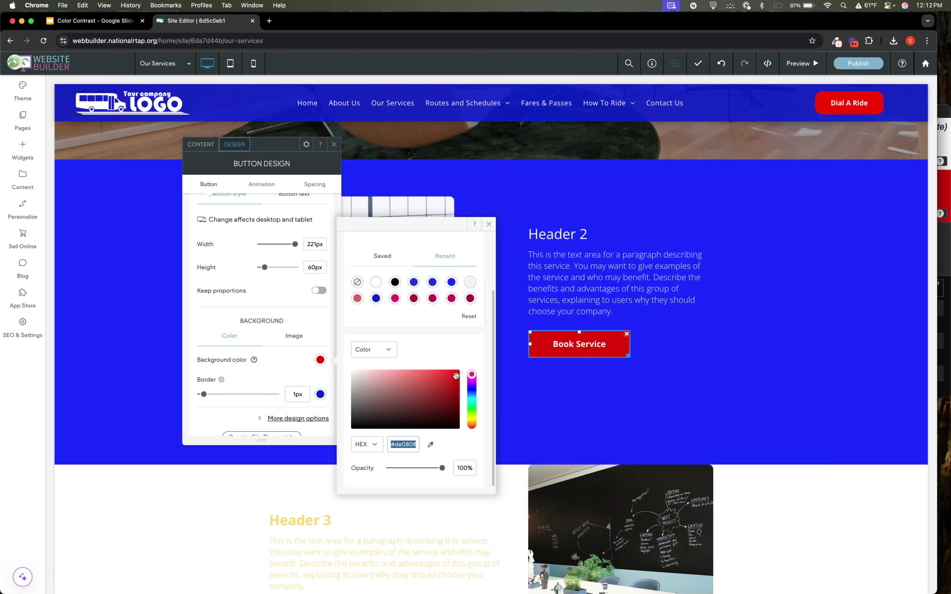
left_click(457, 380)
left_click(459, 385)
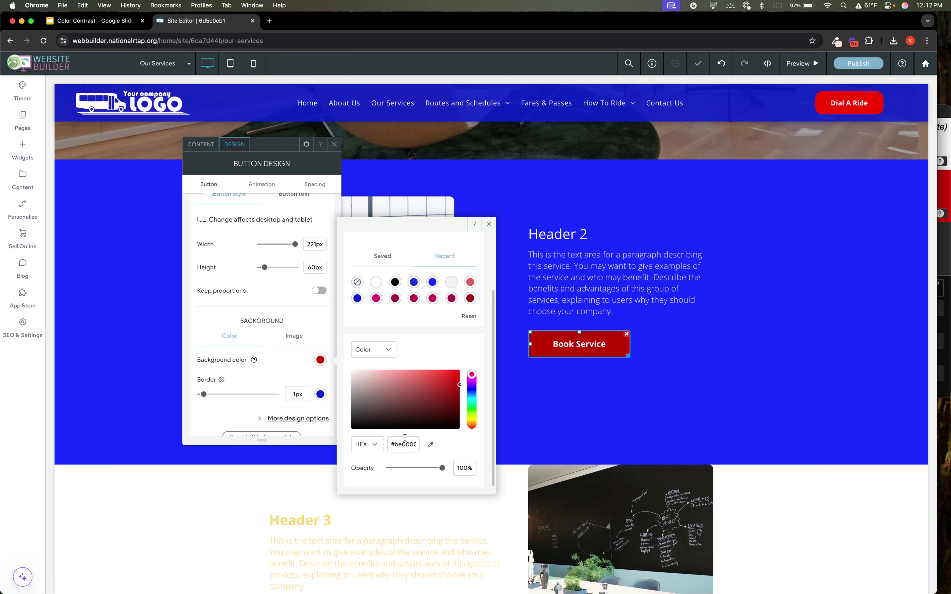
left_click(405, 439)
triple_click(405, 440)
key("super+c")
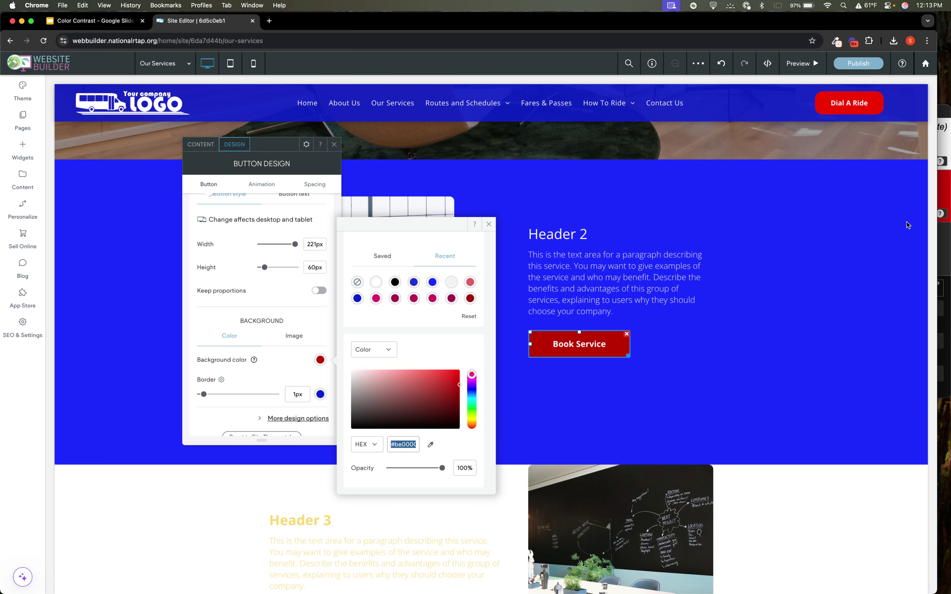
left_click(938, 234)
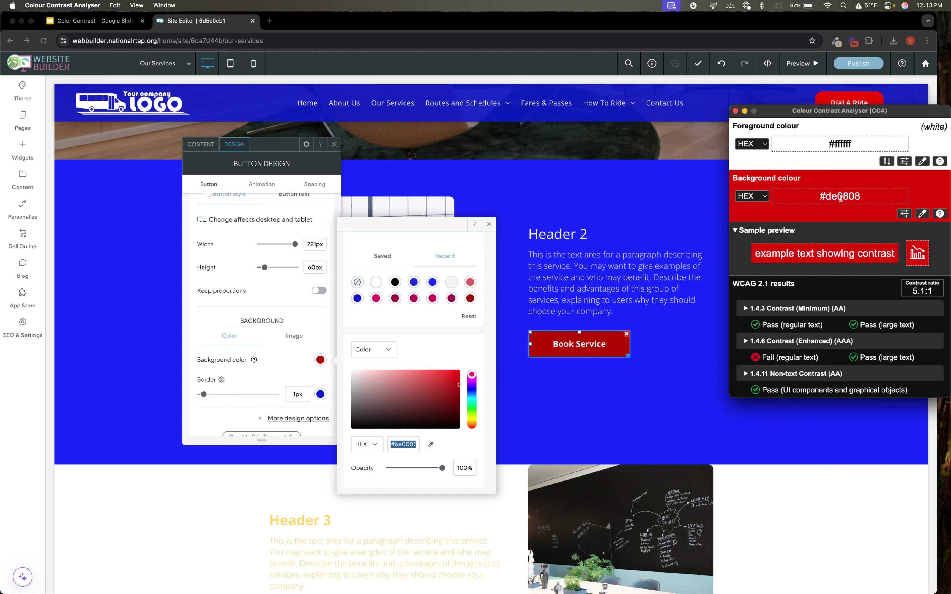
triple_click(841, 197)
key("super+v")
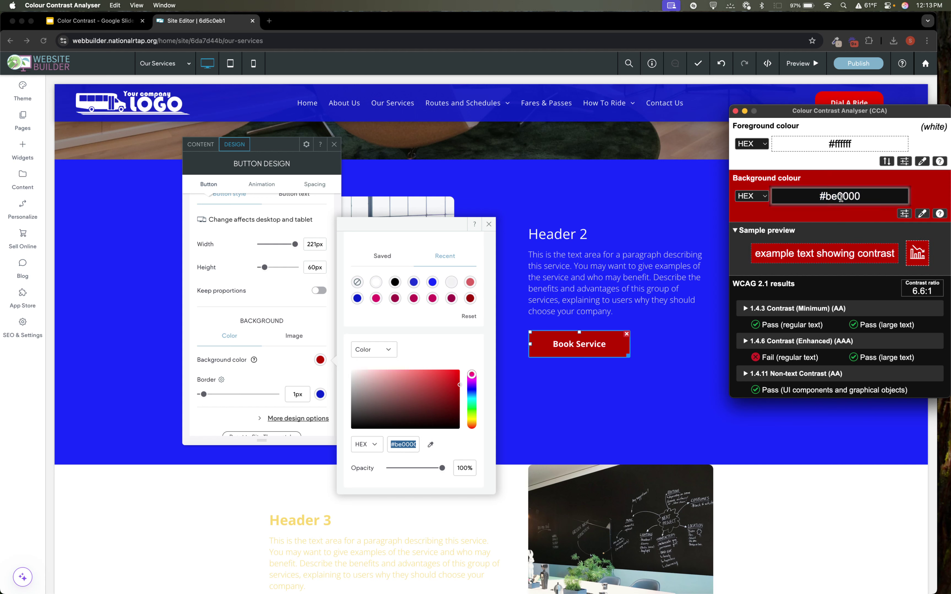
Step: Darken the button's red background to #9c0505 and set that value as the background colour in Colour Contrast Analyser
left_click(460, 388)
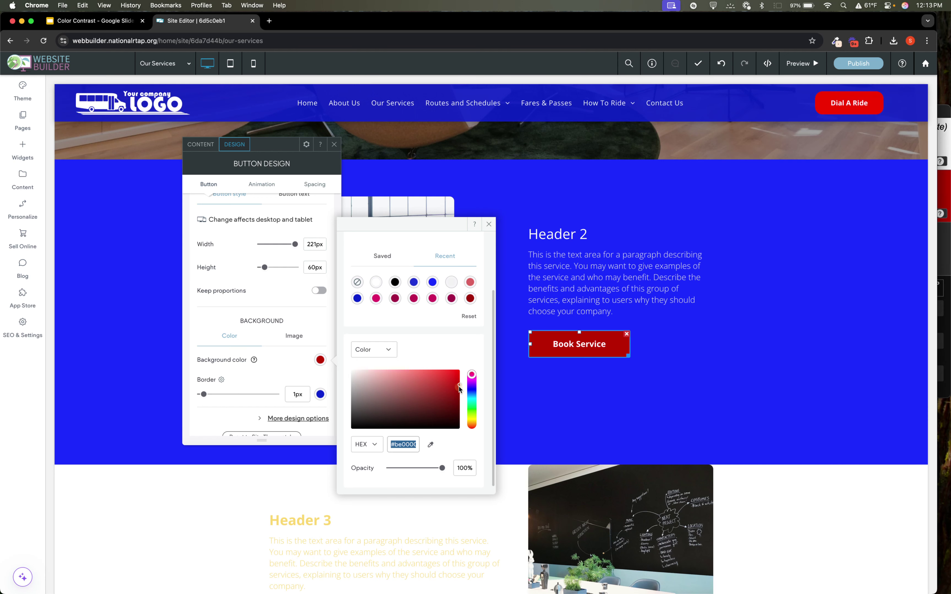
left_click_drag(459, 389, 457, 393)
triple_click(408, 442)
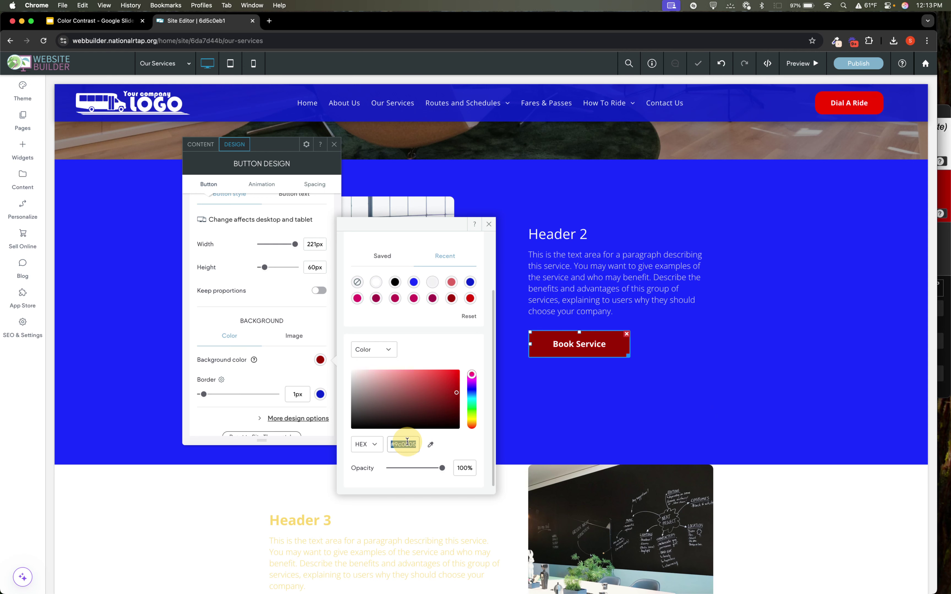
key("super+c")
left_click(948, 246)
key("super+v")
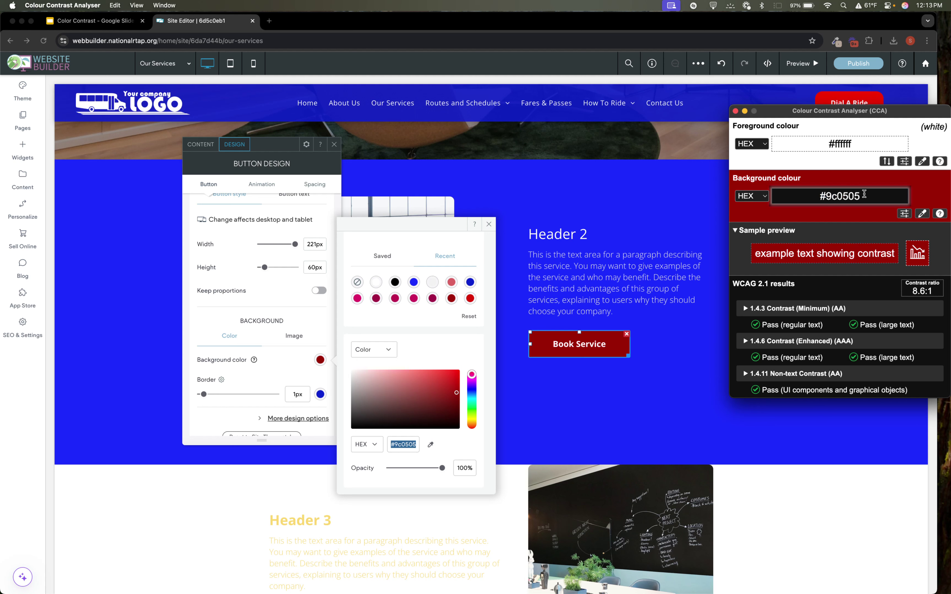